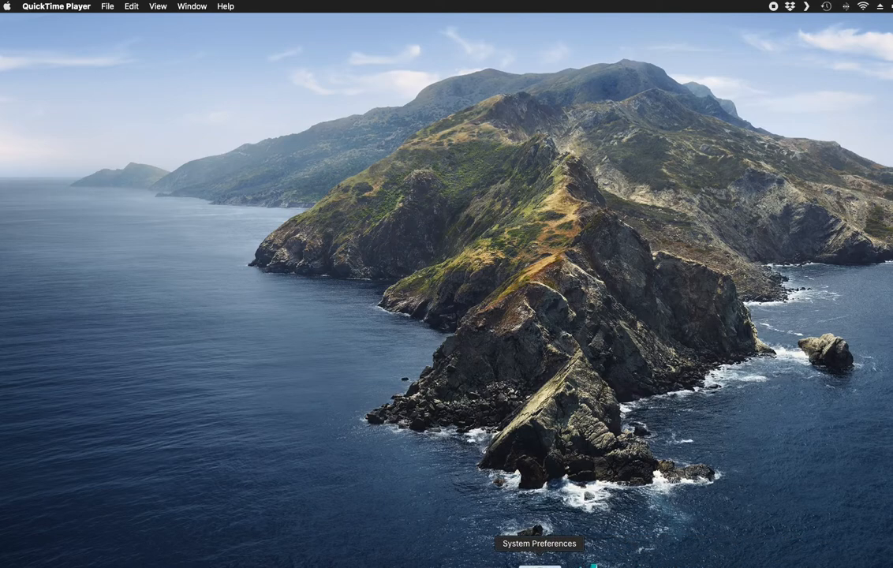
Open the Printers & Scanners settings in System Preferences and compare the EPSON WF-7710 and EPSON WF-7710 Sublimation printer entries.
{"action": "left_click", "coordinate": [550, 562]}
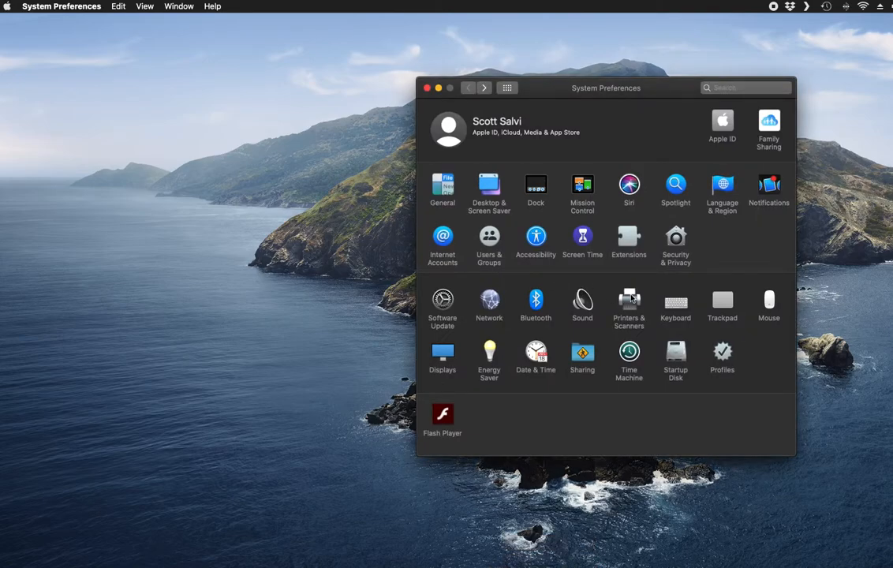
{"action": "left_click", "coordinate": [631, 298]}
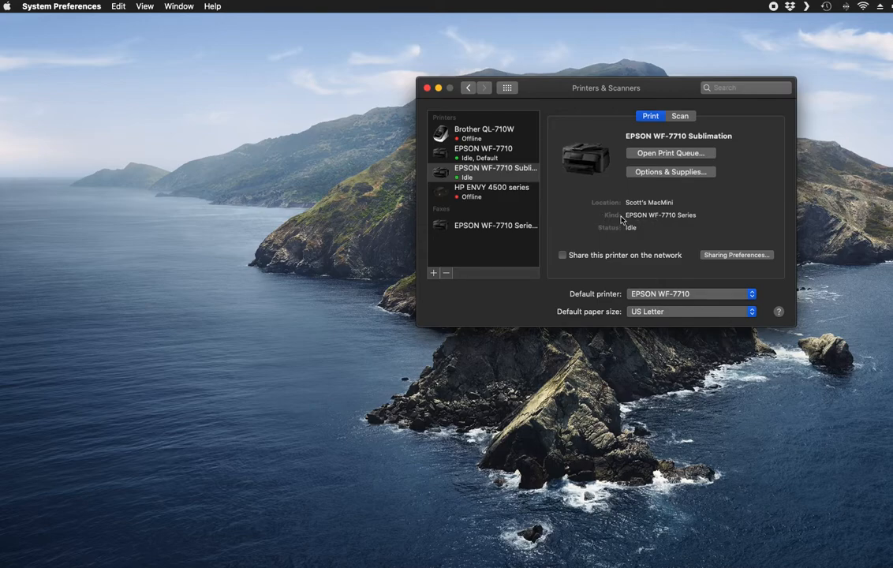
{"action": "left_click_drag", "start_coordinate": [568, 89], "coordinate": [523, 126]}
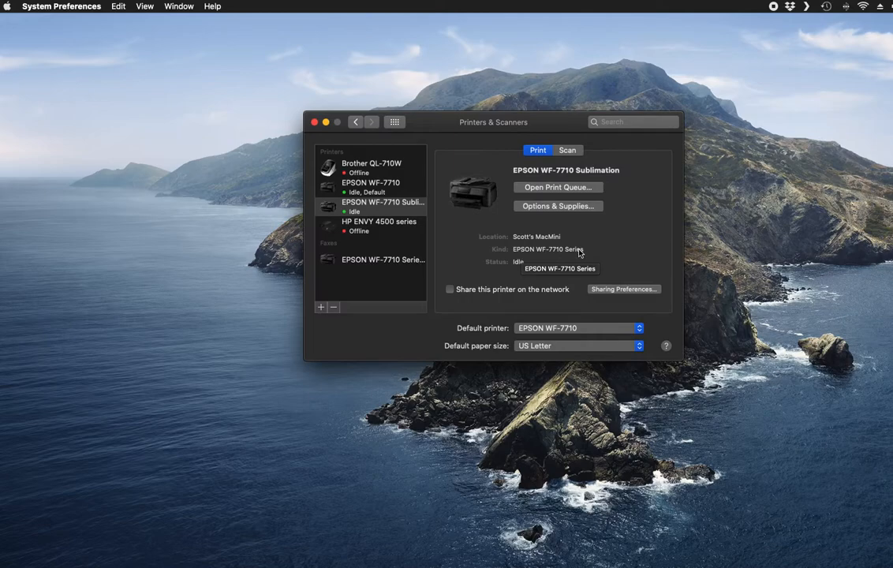
{"action": "left_click", "coordinate": [376, 192]}
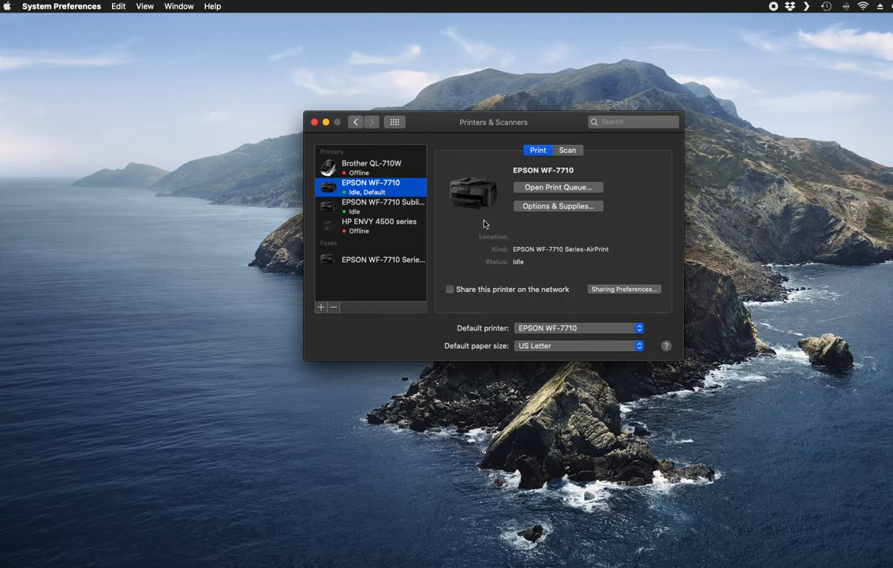
{"action": "left_click", "coordinate": [386, 207]}
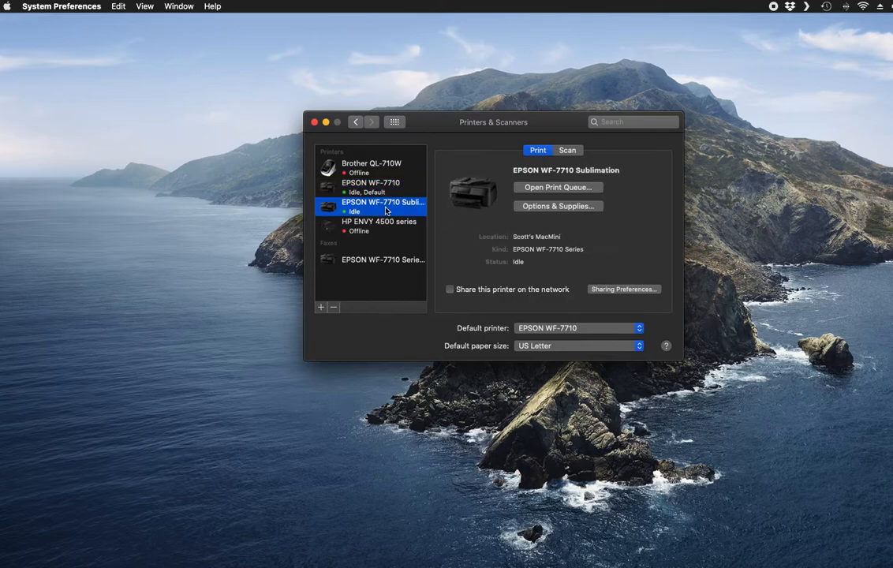
Review the general details and driver options of the EPSON WF-7710 Sublimation printer without changing them.
{"action": "left_click", "coordinate": [560, 207]}
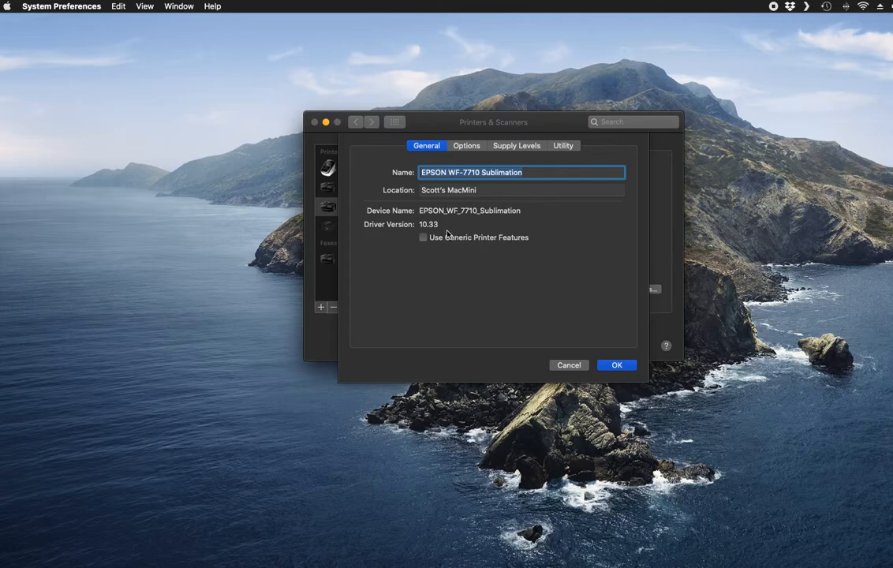
{"action": "left_click", "coordinate": [469, 146]}
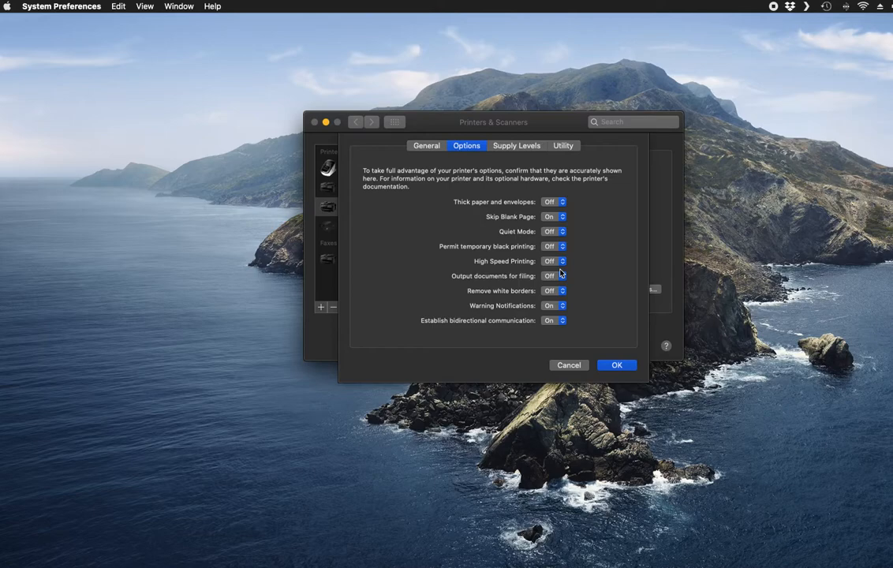
{"action": "left_click", "coordinate": [569, 365]}
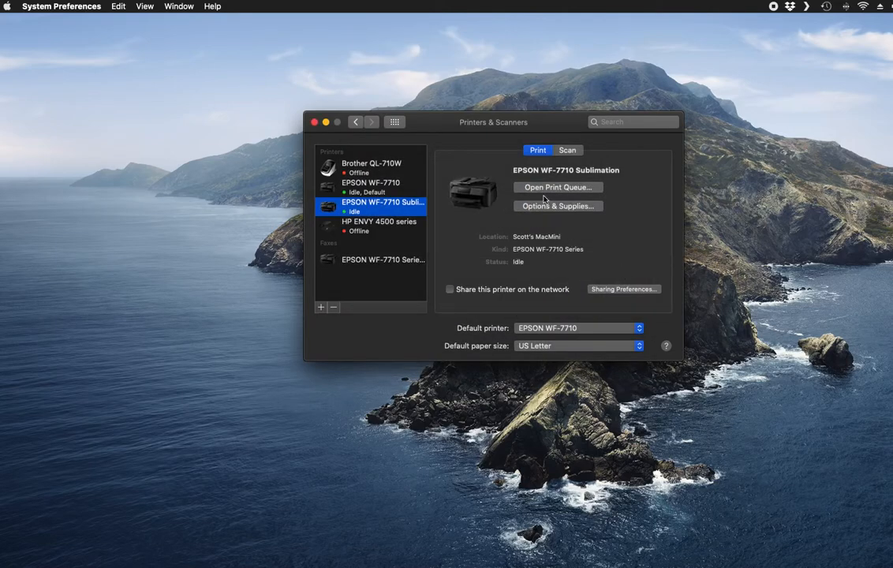
{"action": "left_click", "coordinate": [548, 207]}
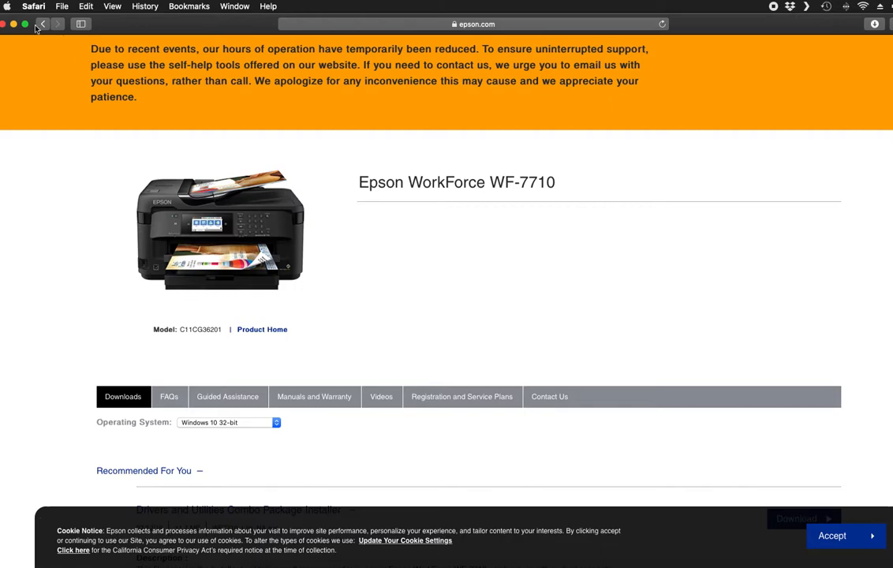
In Safari, return to the "Epson 7710 Drivers" search results and open the Epson WF-7710 Support page.
{"action": "left_click", "coordinate": [43, 23]}
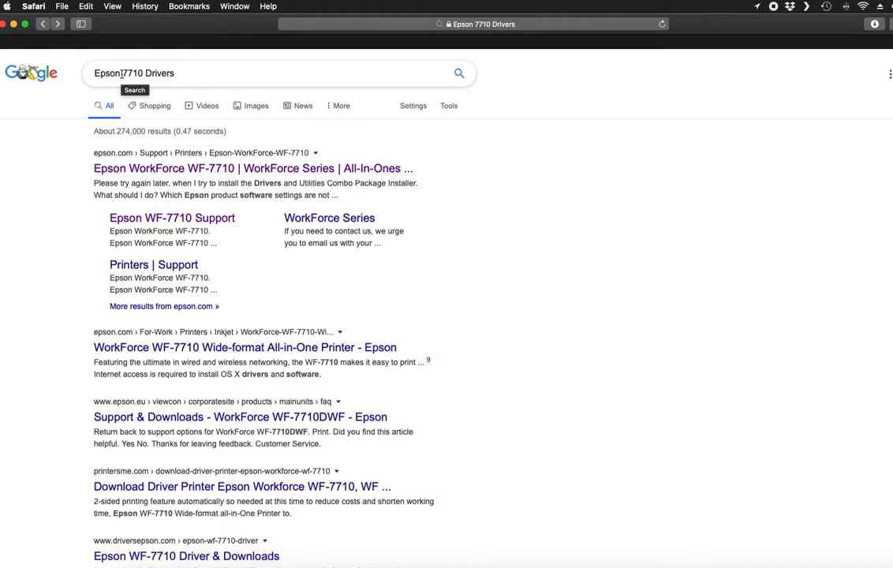
{"action": "left_click", "coordinate": [198, 71]}
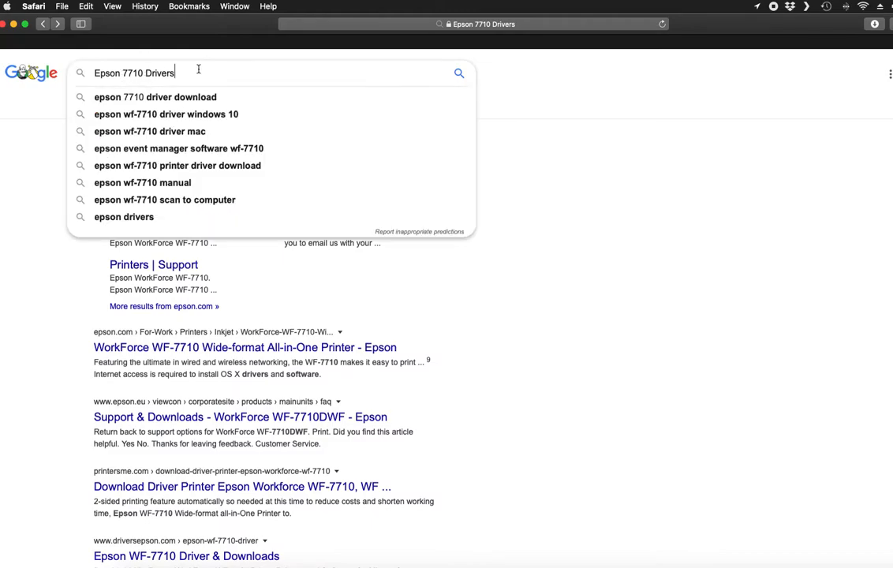
{"action": "left_click", "coordinate": [476, 204]}
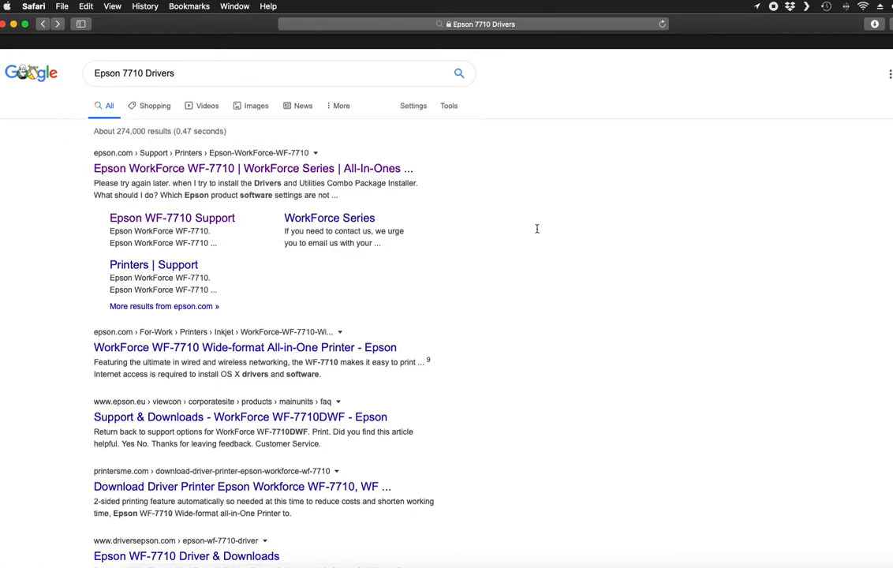
{"action": "left_click", "coordinate": [162, 224]}
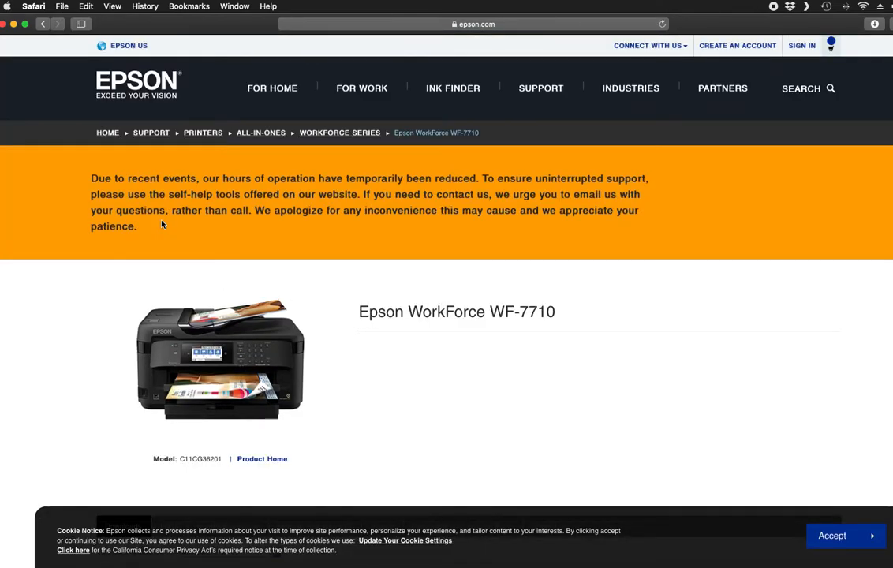
Examine the individual drivers and the description of the Drivers and Utilities Combo Package Installer on the WF-7710 downloads page.
{"action": "scroll", "coordinate": [368, 247], "scroll_direction": "down", "scroll_amount": 4}
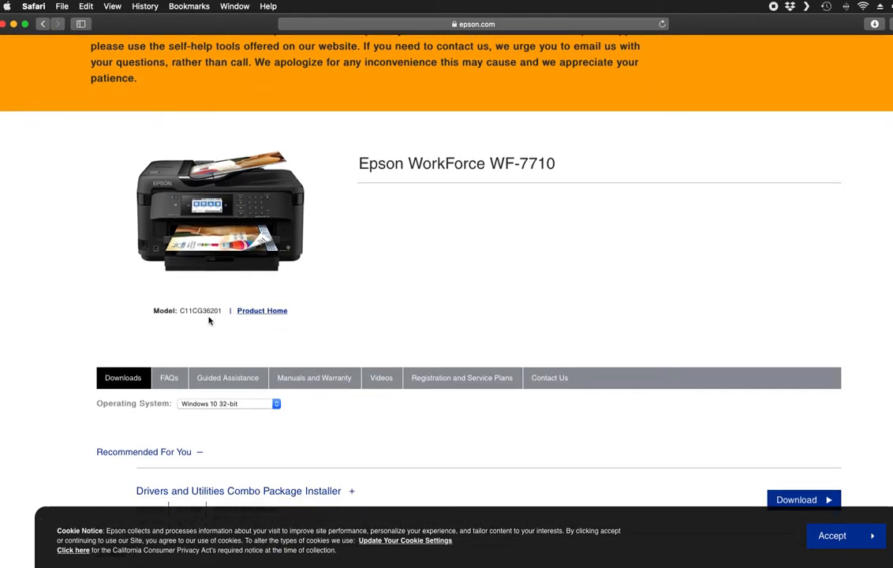
{"action": "scroll", "coordinate": [130, 383], "scroll_direction": "down", "scroll_amount": 5}
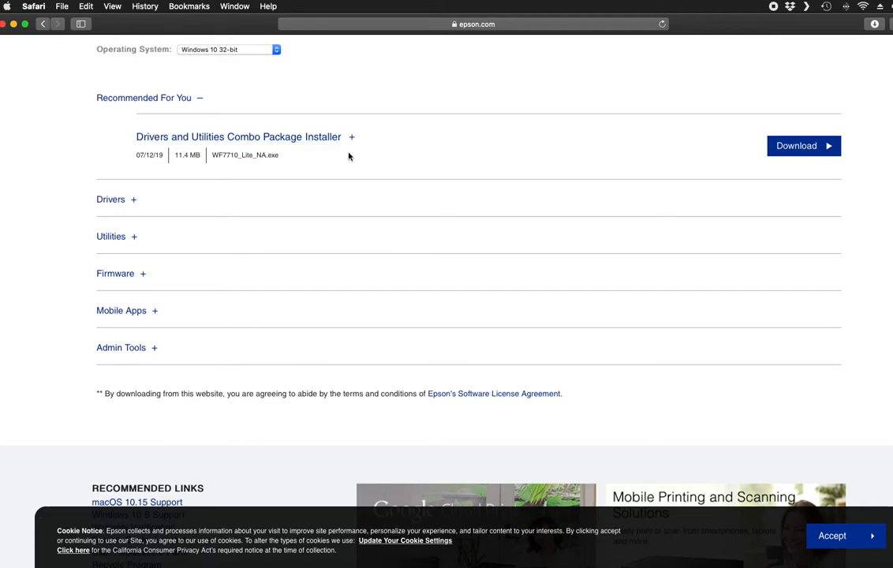
{"action": "left_click", "coordinate": [122, 200]}
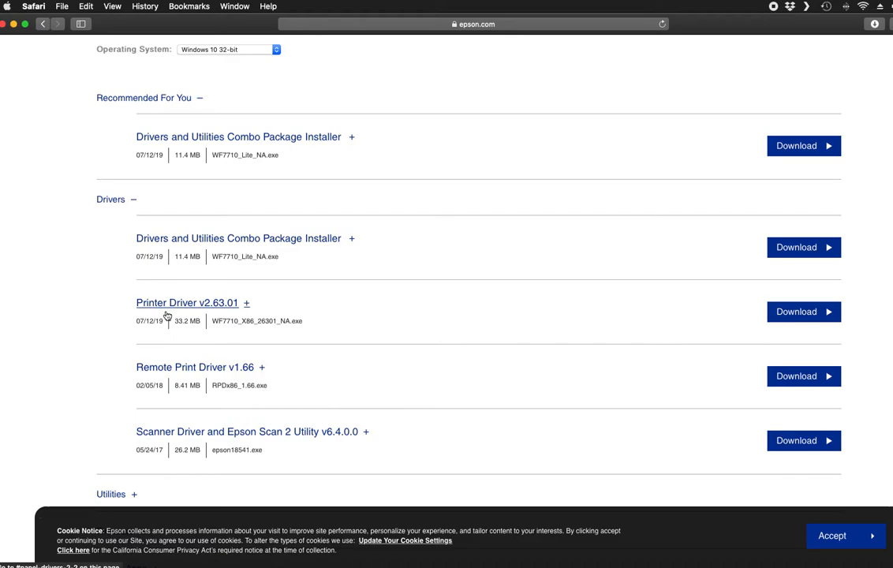
{"action": "left_click", "coordinate": [133, 200]}
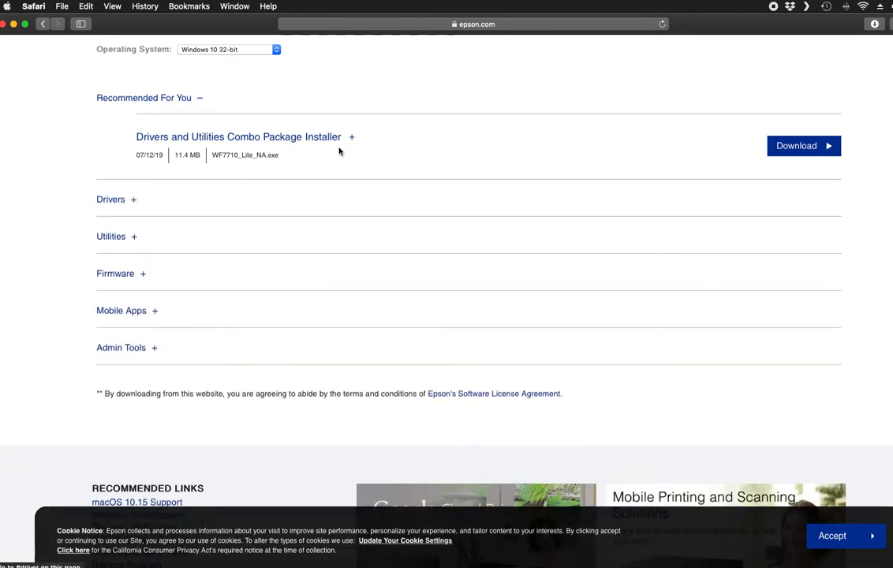
{"action": "left_click", "coordinate": [352, 139]}
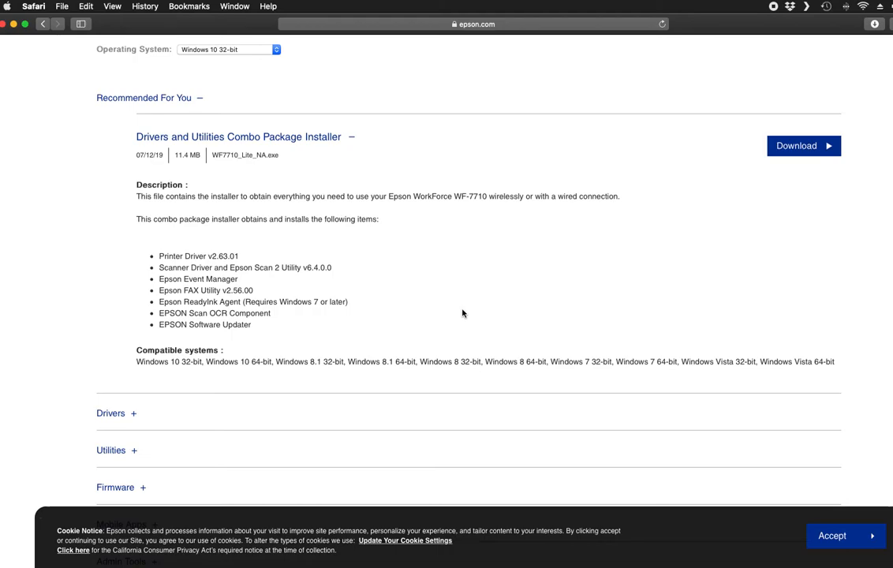
{"action": "scroll", "coordinate": [347, 252], "scroll_direction": "up", "scroll_amount": 2}
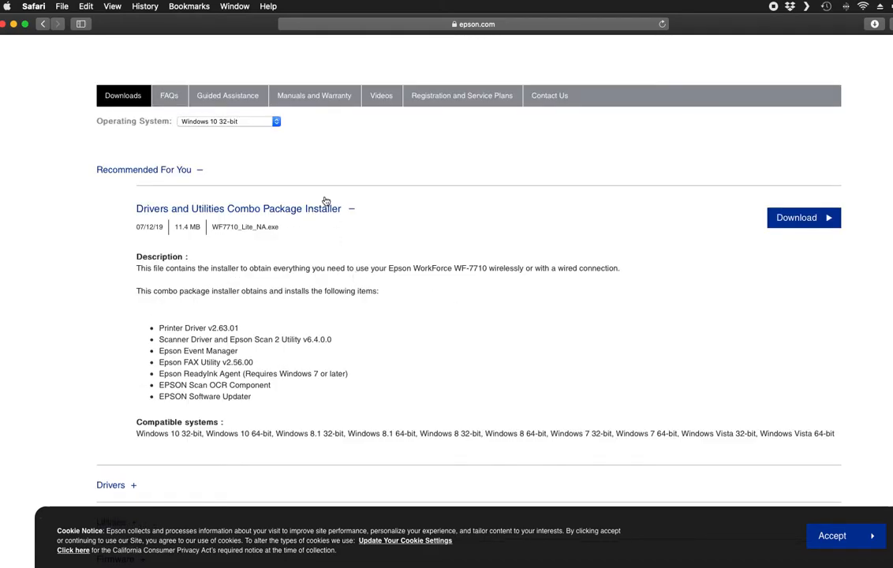
Set the operating system for the WF-7710 downloads to macOS 10.15.x (detected) and review the recommended installer.
{"action": "left_click", "coordinate": [186, 123]}
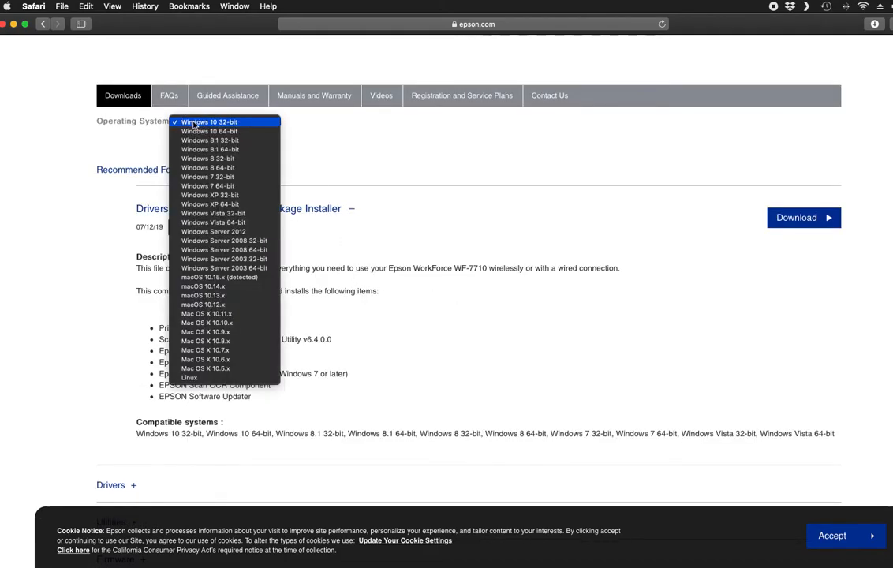
{"action": "left_click", "coordinate": [244, 280]}
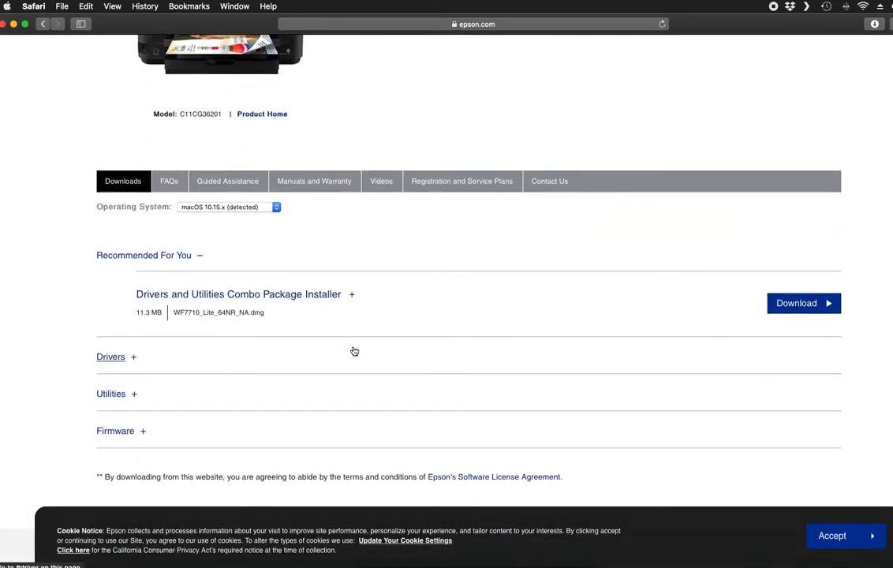
{"action": "left_click", "coordinate": [277, 207]}
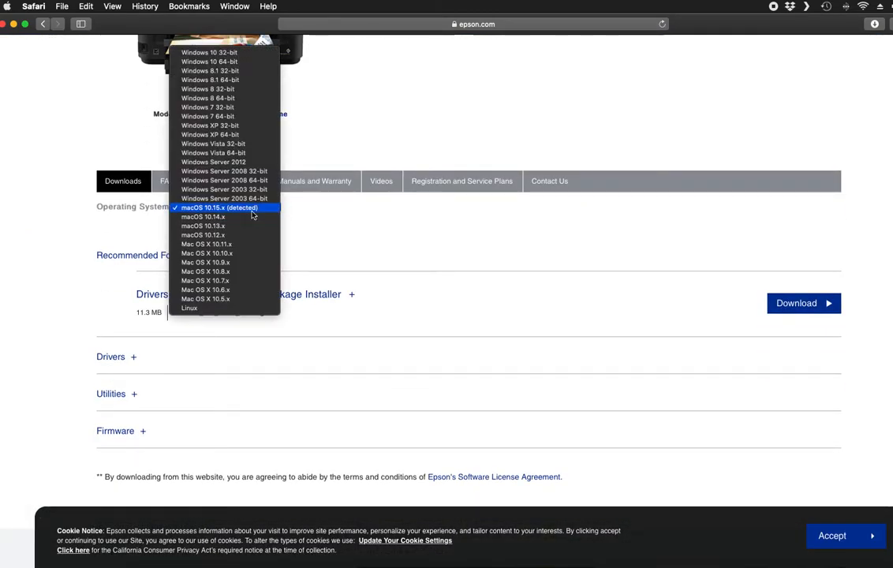
{"action": "left_click", "coordinate": [355, 221]}
{"action": "scroll", "coordinate": [351, 244], "scroll_direction": "down", "scroll_amount": 1}
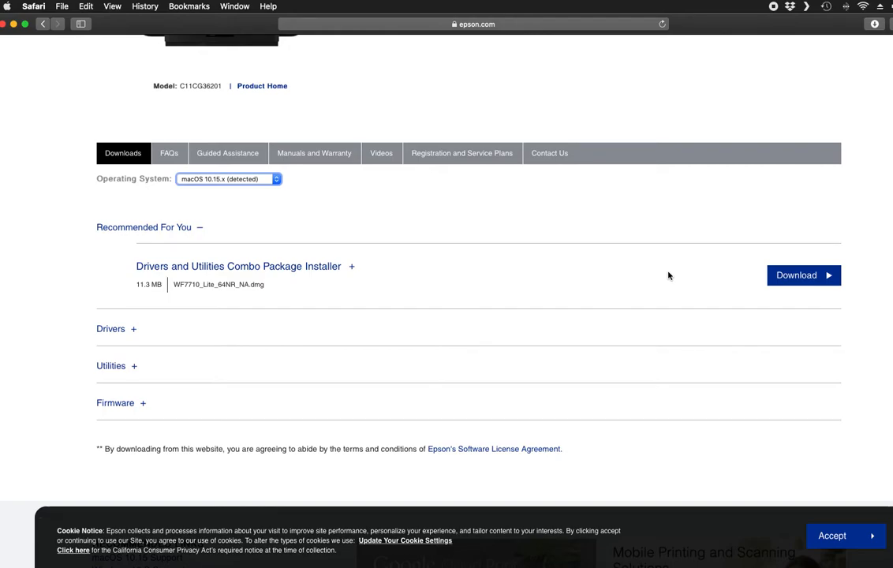
{"action": "scroll", "coordinate": [668, 275], "scroll_direction": "up", "scroll_amount": 3}
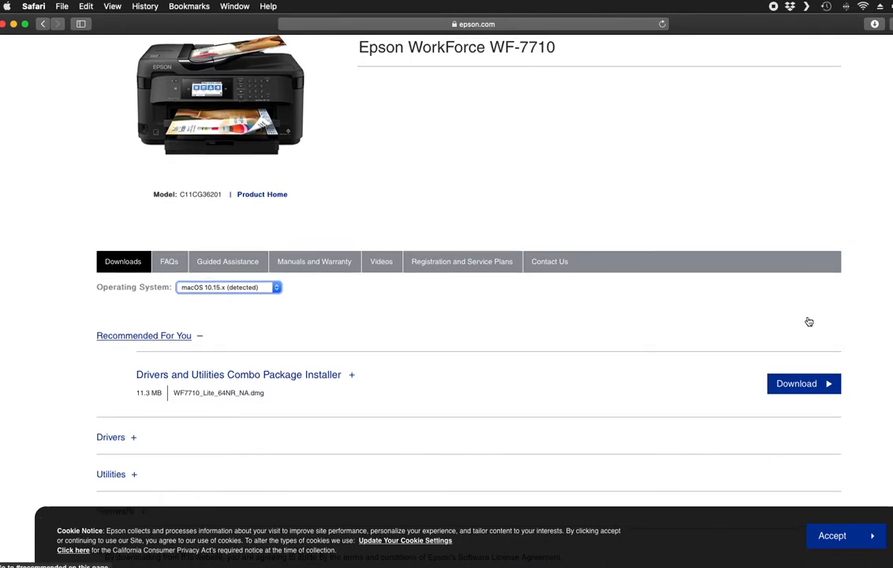
{"action": "scroll", "coordinate": [798, 313], "scroll_direction": "up", "scroll_amount": 7}
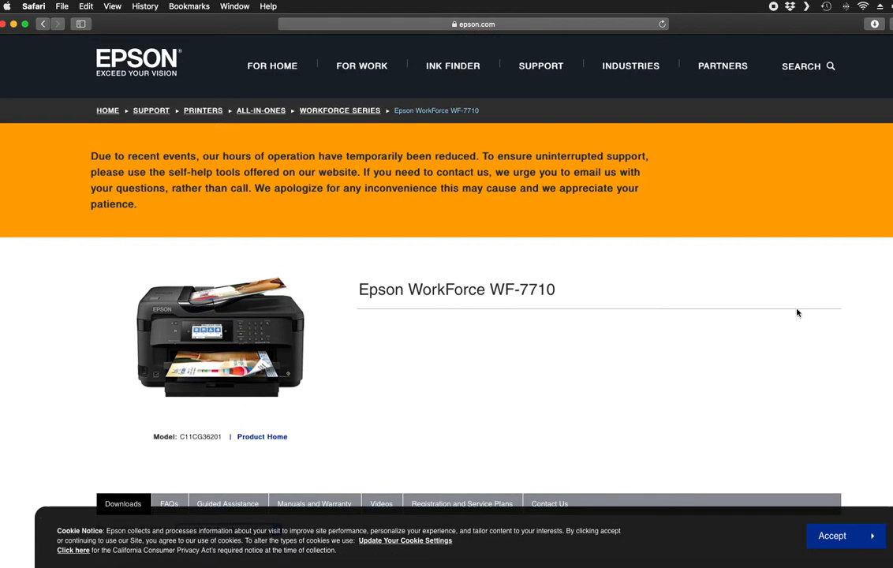
Minimize the browser, switch to Affinity Photo and open the print settings for the dog photo.
{"action": "left_click", "coordinate": [14, 24]}
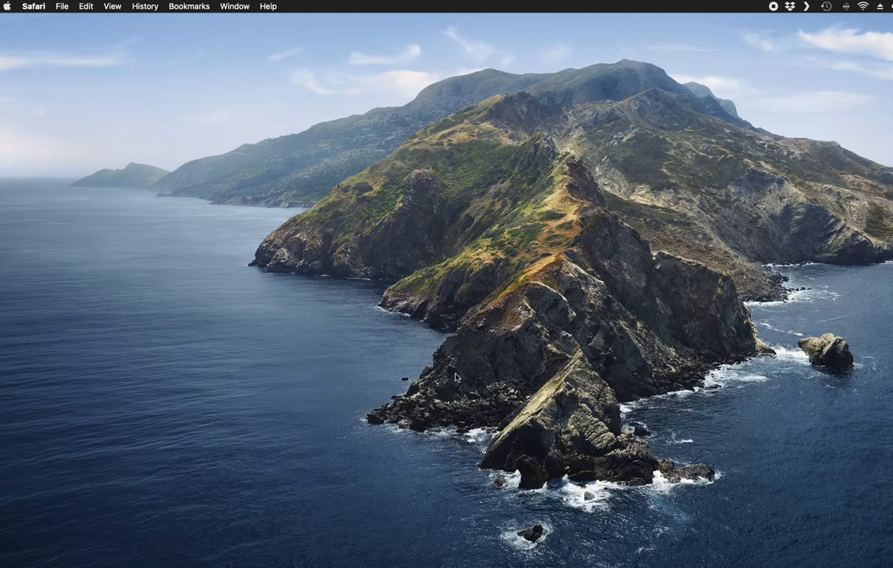
{"action": "left_click", "coordinate": [710, 562]}
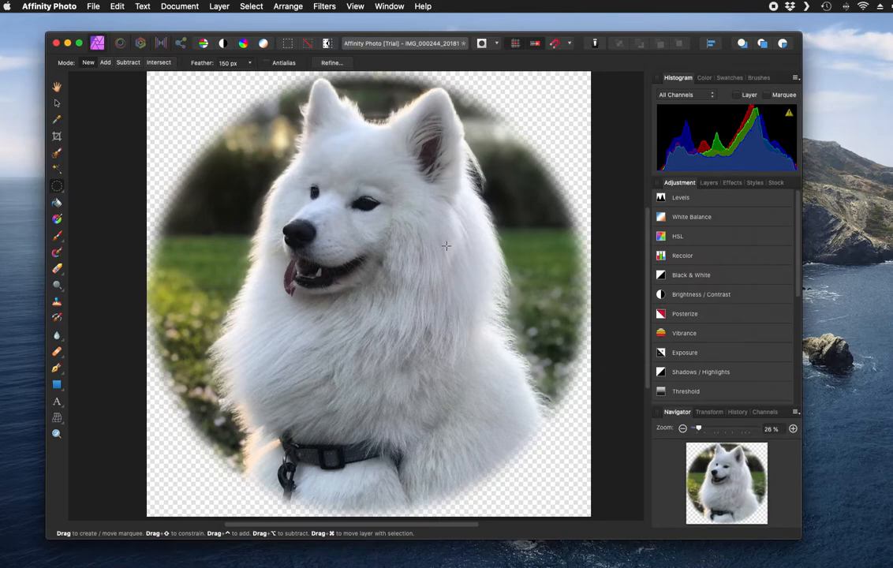
{"action": "left_click", "coordinate": [94, 7]}
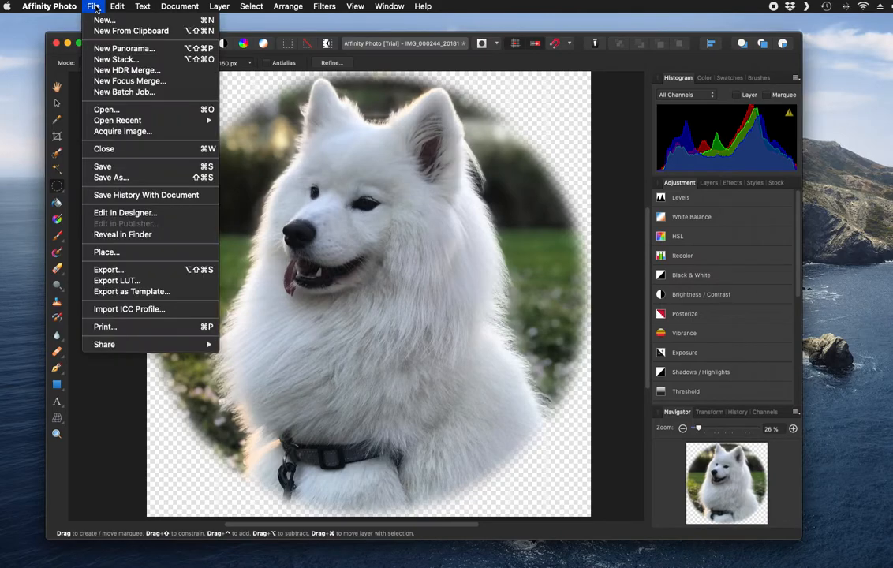
{"action": "left_click", "coordinate": [105, 327]}
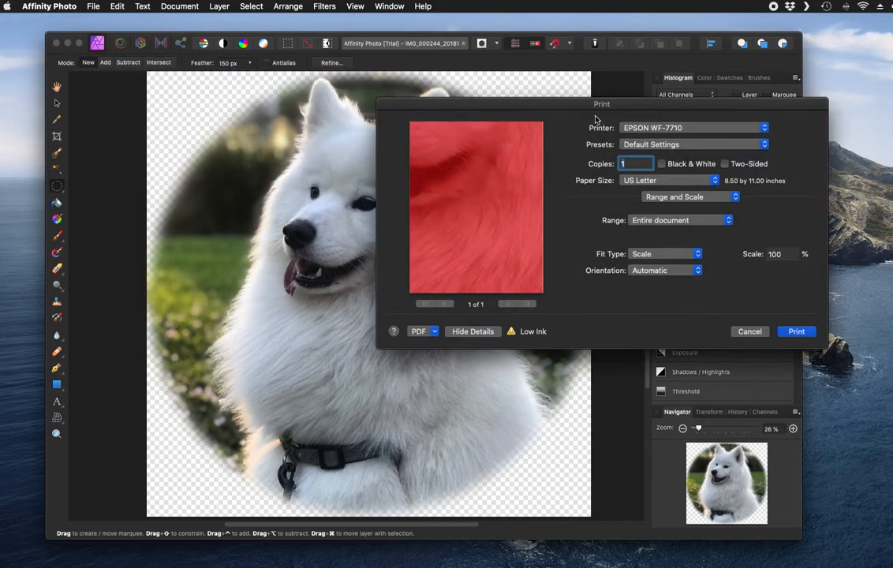
{"action": "left_click_drag", "start_coordinate": [604, 106], "coordinate": [359, 106]}
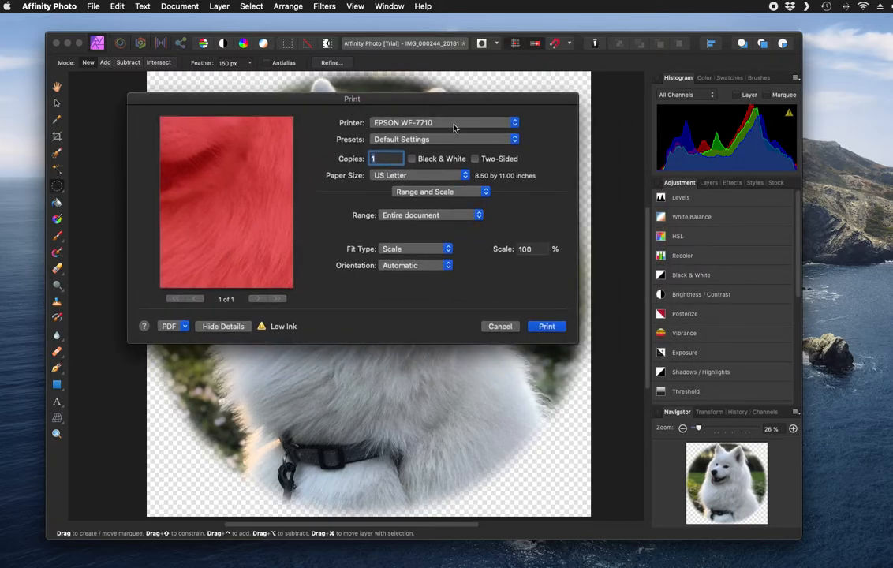
Select EPSON WF-7710 Sublimation as the printer and apply the Default Settings preset.
{"action": "left_click", "coordinate": [513, 123]}
{"action": "left_click", "coordinate": [489, 134]}
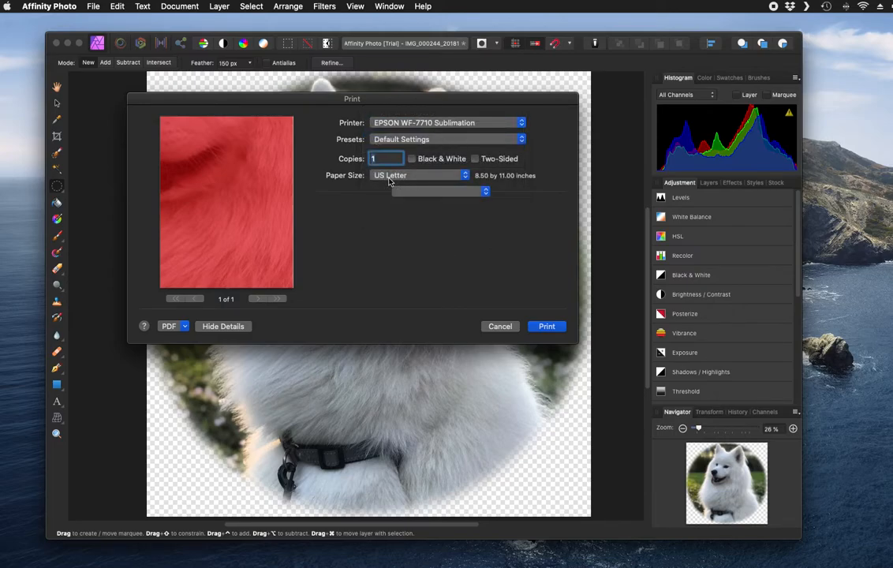
{"action": "left_click", "coordinate": [478, 137]}
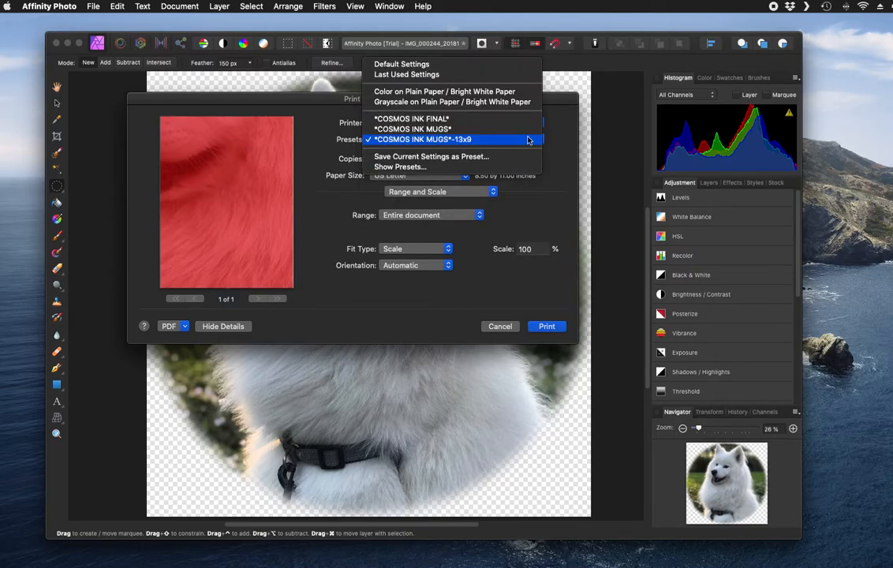
{"action": "left_click", "coordinate": [413, 69]}
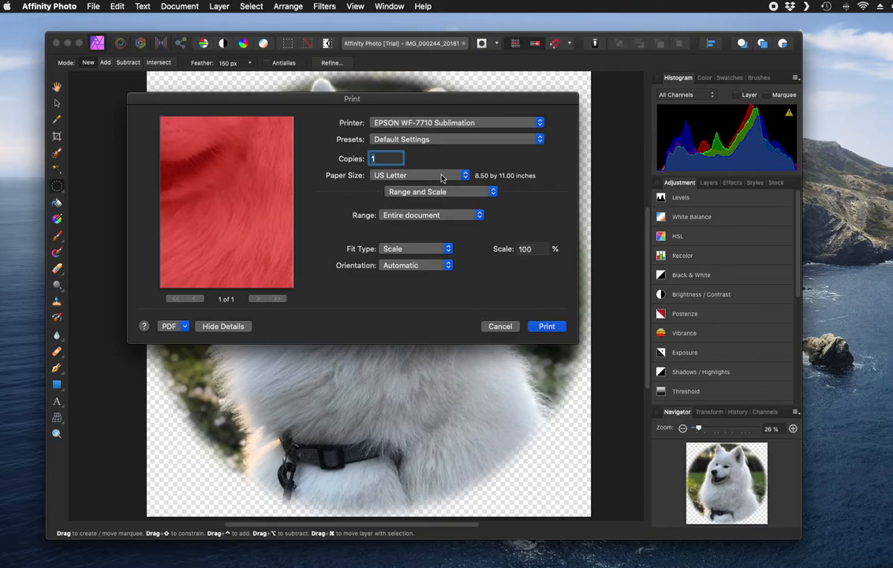
Set the paper size to Super B (13 x 19 in) and display the Color Matching settings.
{"action": "left_click", "coordinate": [466, 176]}
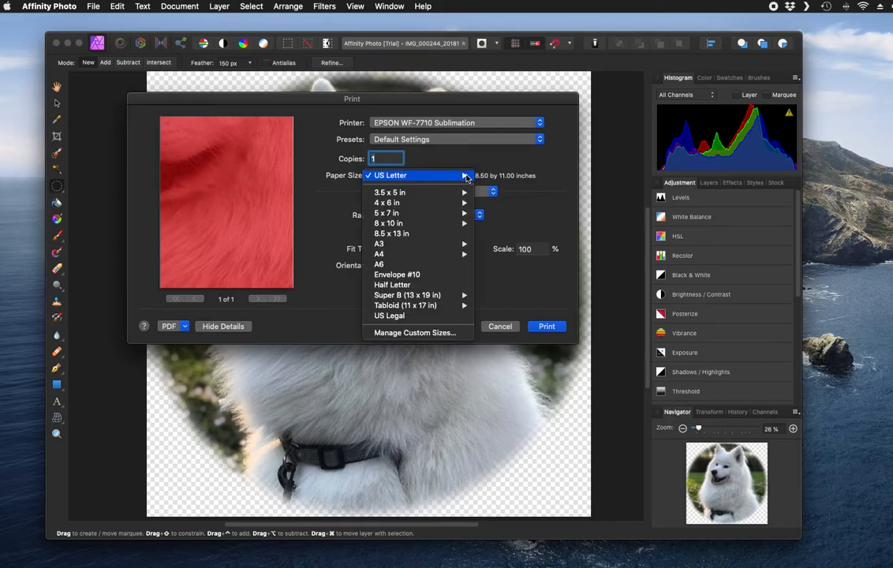
{"action": "mouse_move", "coordinate": [462, 295]}
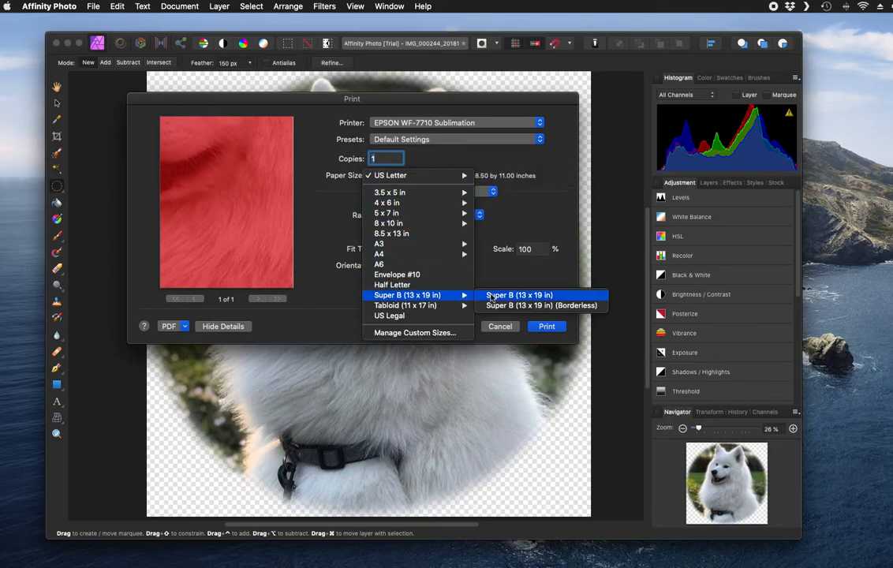
{"action": "left_click", "coordinate": [492, 297]}
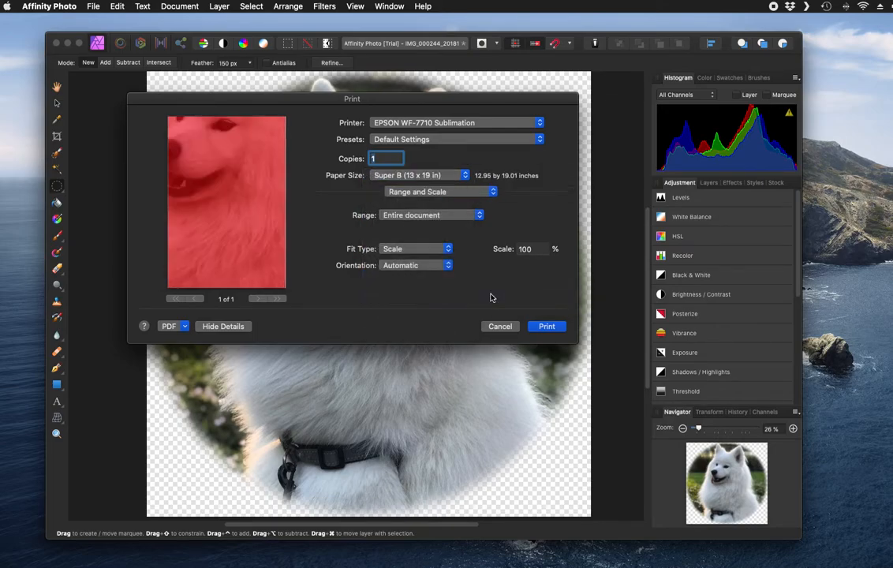
{"action": "left_click", "coordinate": [457, 193]}
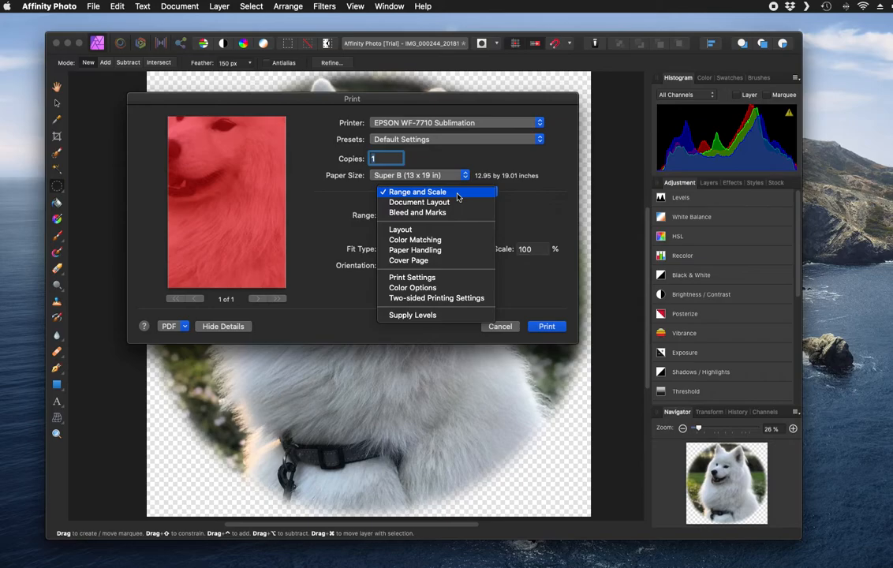
{"action": "left_click", "coordinate": [447, 241]}
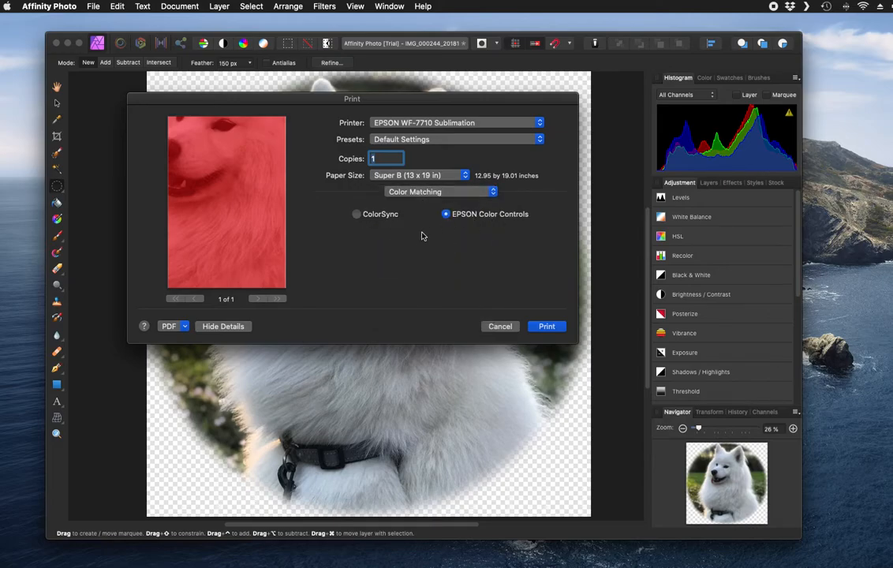
Review the media type and print quality choices in Print Settings and enable Mirror Image.
{"action": "left_click", "coordinate": [493, 193]}
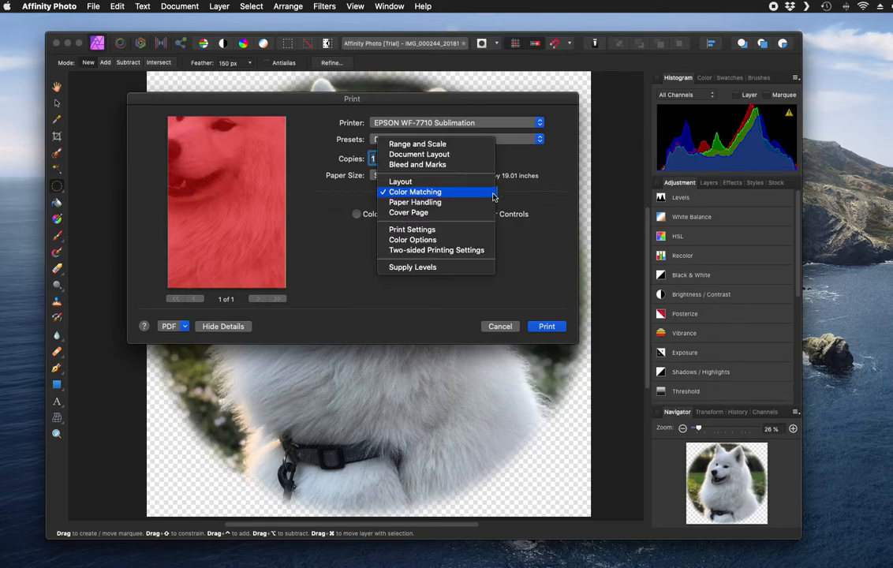
{"action": "left_click", "coordinate": [478, 229]}
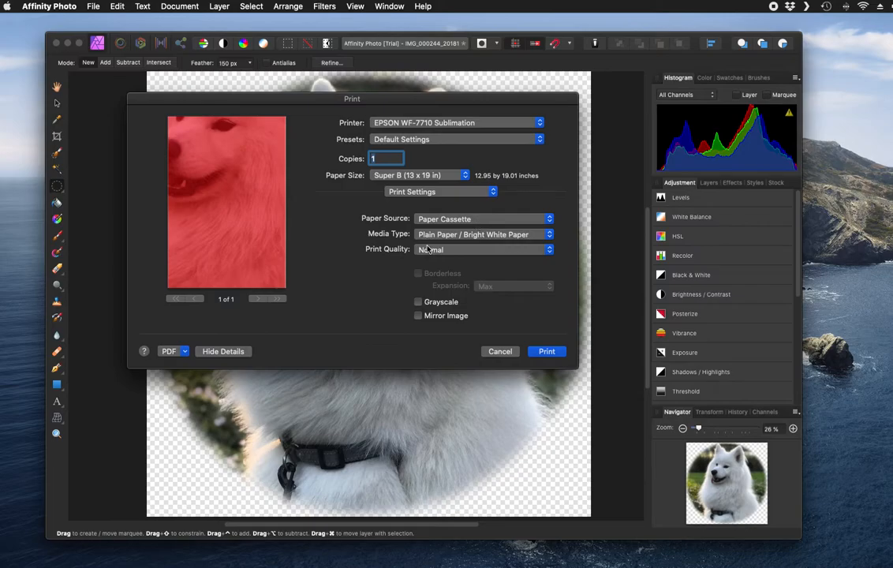
{"action": "left_click", "coordinate": [472, 240]}
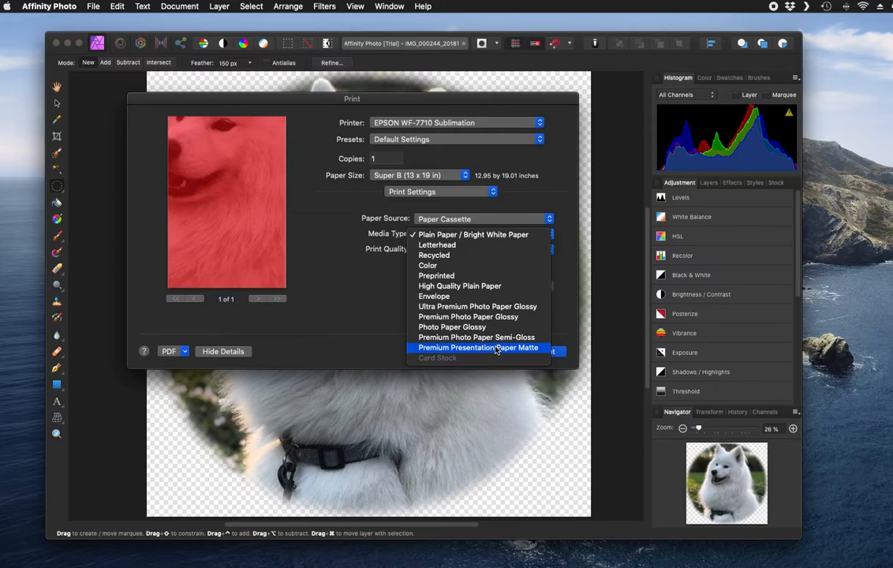
{"action": "left_click", "coordinate": [349, 273]}
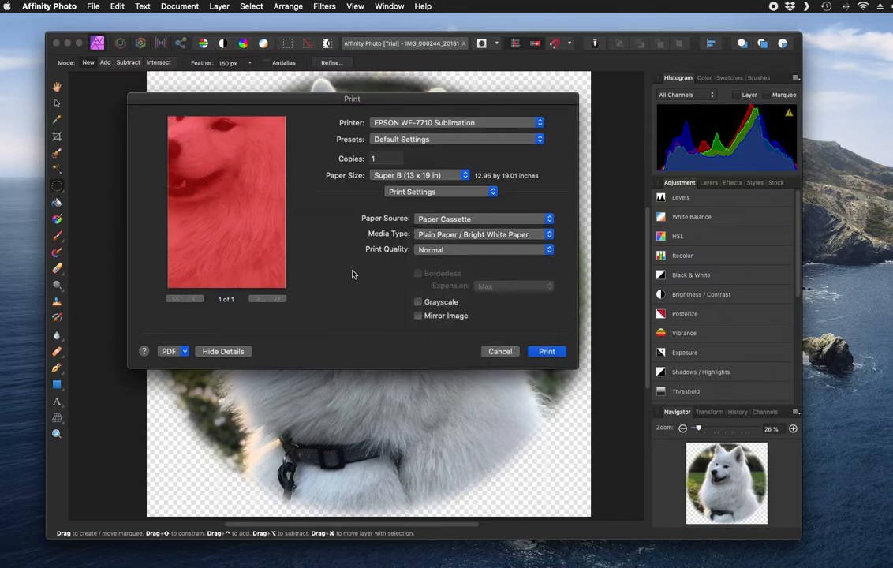
{"action": "left_click", "coordinate": [503, 251]}
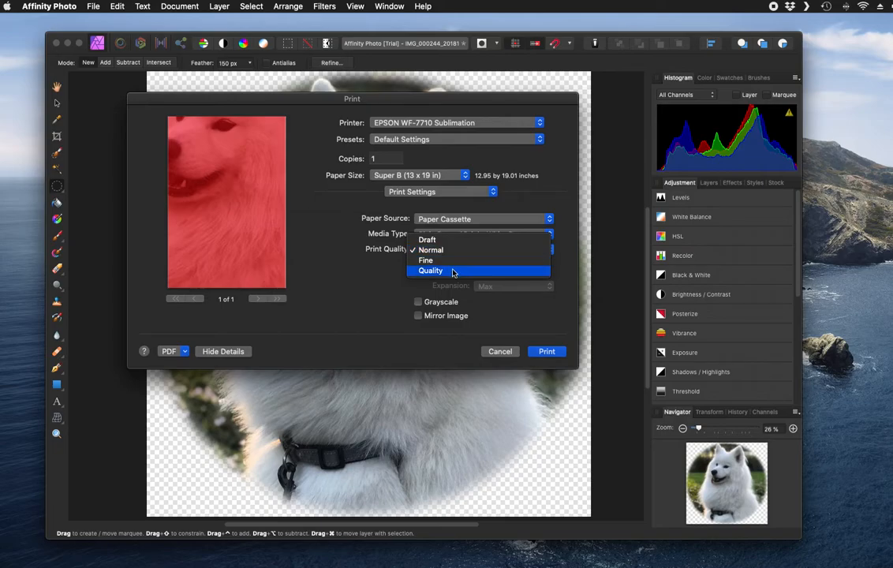
{"action": "left_click", "coordinate": [380, 281]}
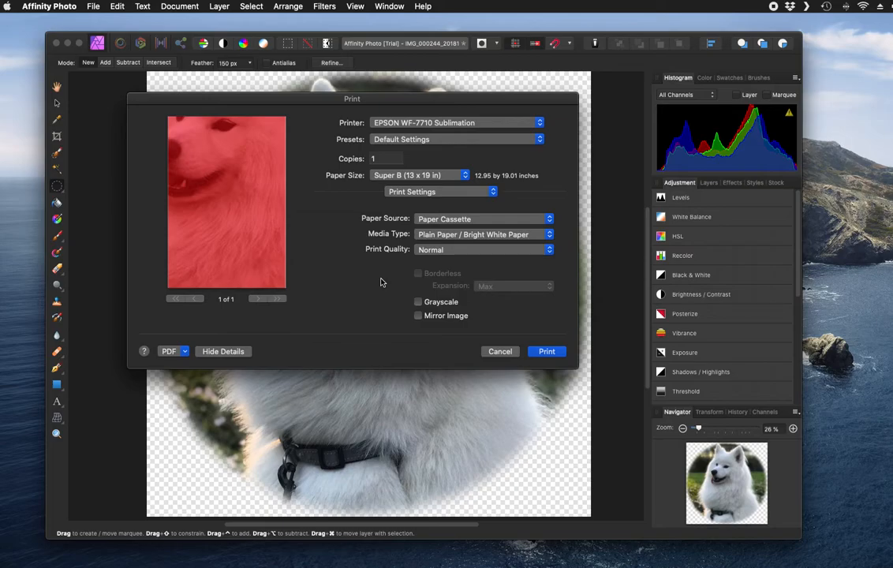
{"action": "left_click", "coordinate": [419, 317]}
In the advanced Color Options, set the mode to Adobe RGB and the brightness to 5.
{"action": "left_click", "coordinate": [443, 194]}
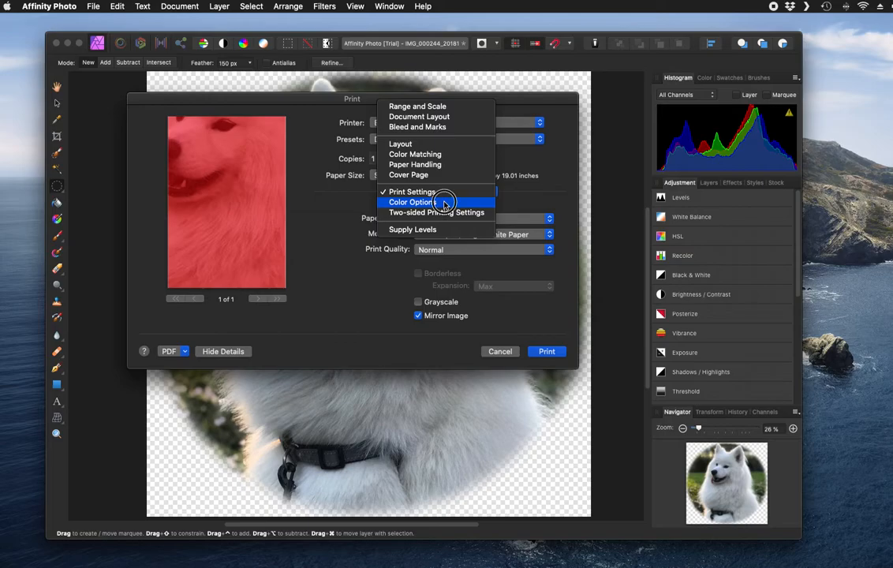
{"action": "left_click", "coordinate": [445, 204]}
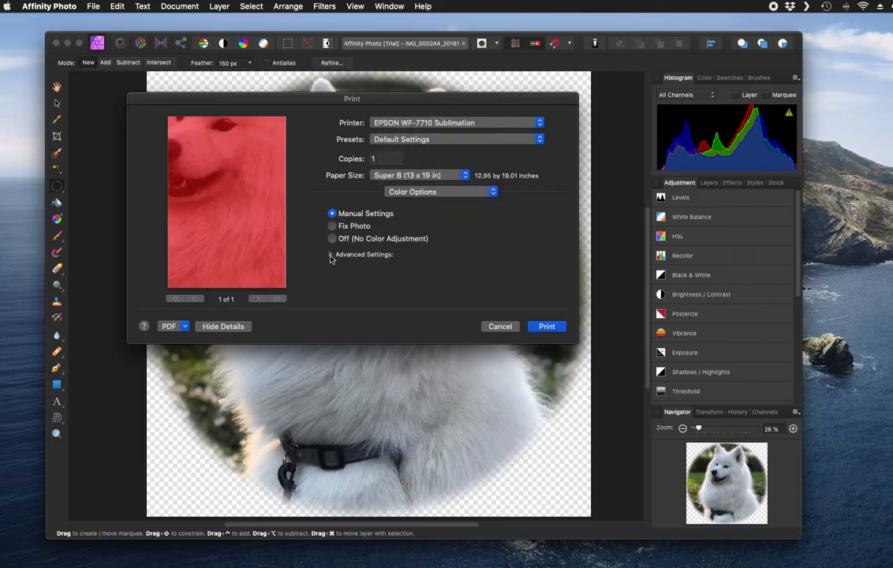
{"action": "left_click", "coordinate": [331, 255]}
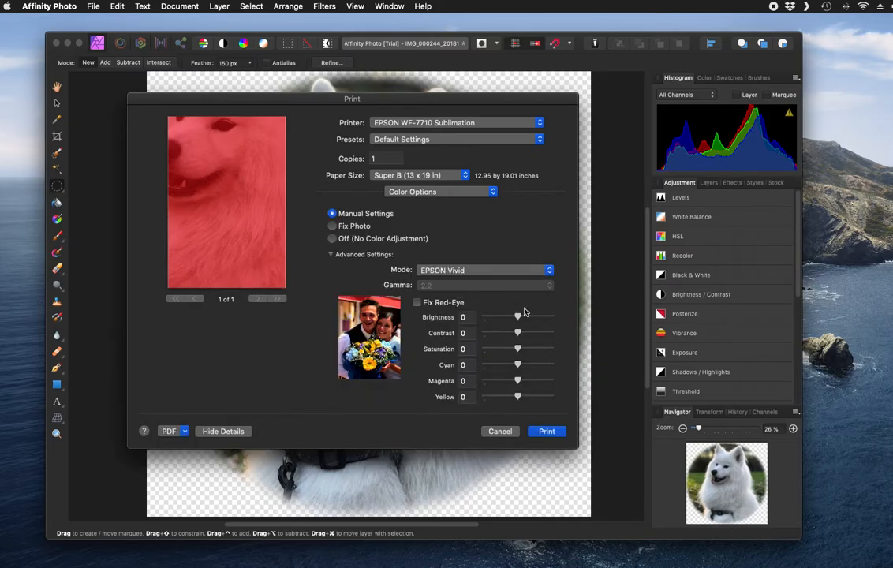
{"action": "left_click", "coordinate": [470, 272]}
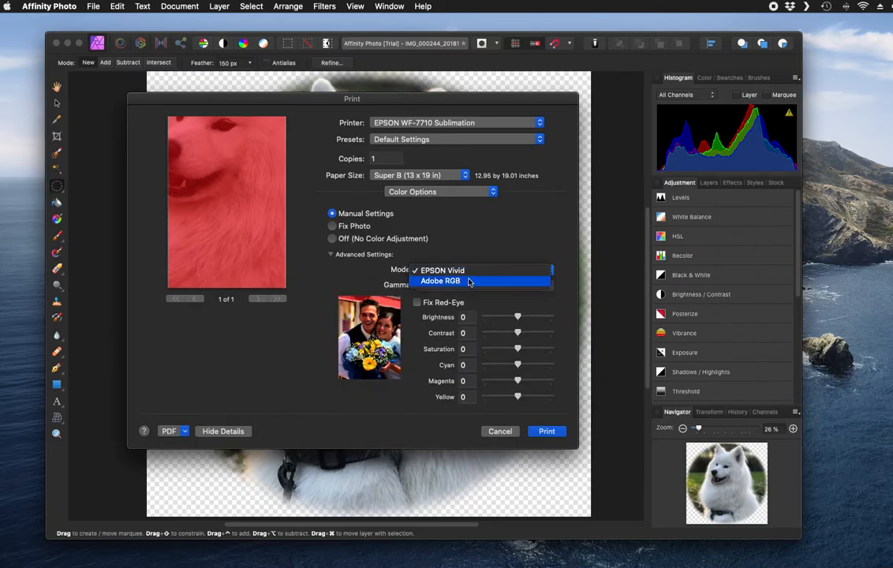
{"action": "left_click", "coordinate": [468, 282]}
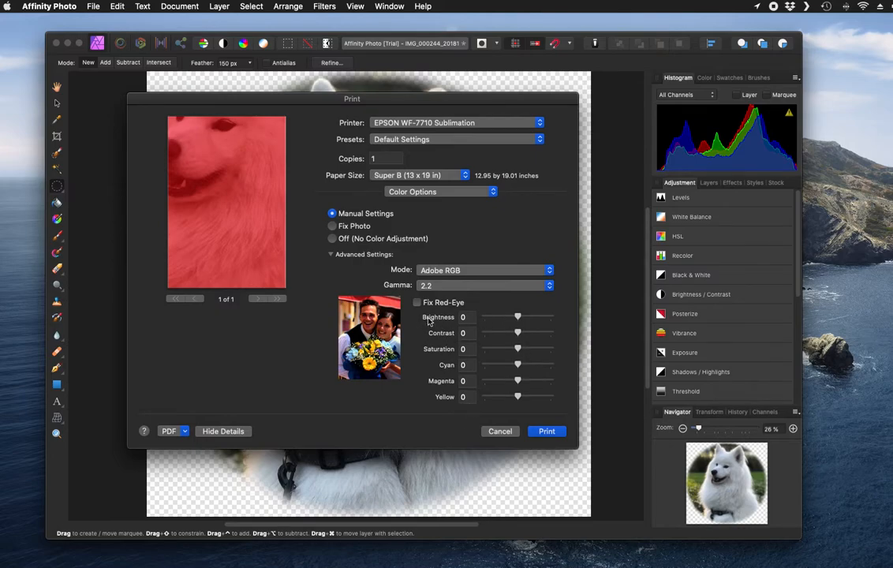
{"action": "left_click", "coordinate": [529, 318]}
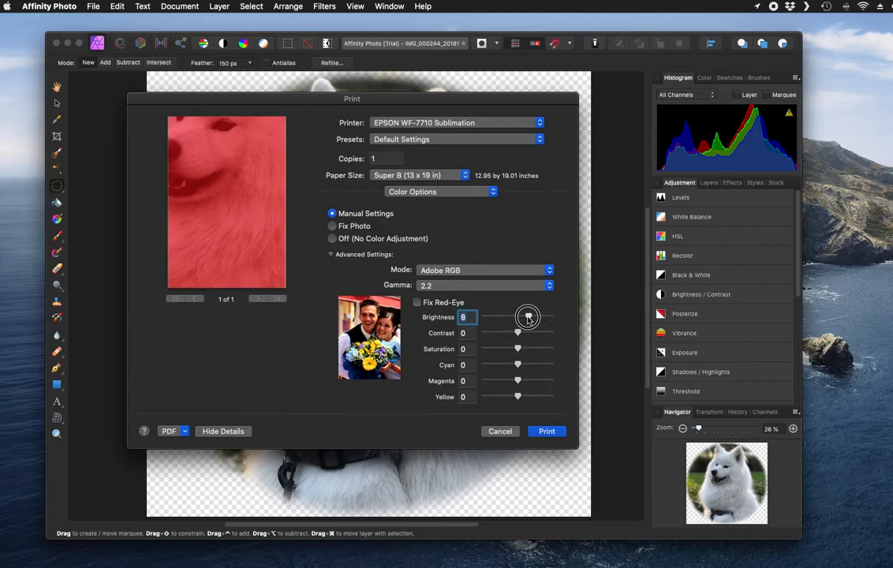
{"action": "left_click_drag", "start_coordinate": [526, 318], "coordinate": [523, 318]}
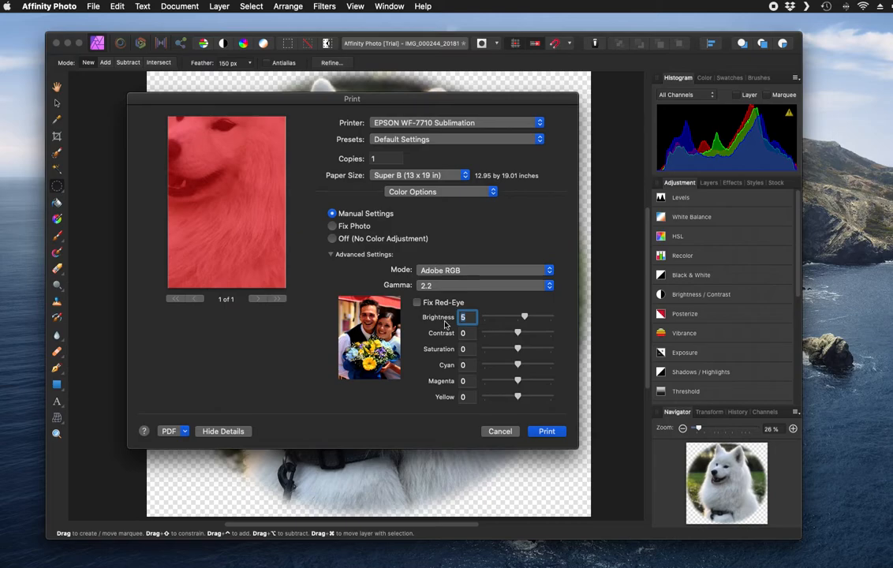
{"action": "left_click", "coordinate": [473, 140]}
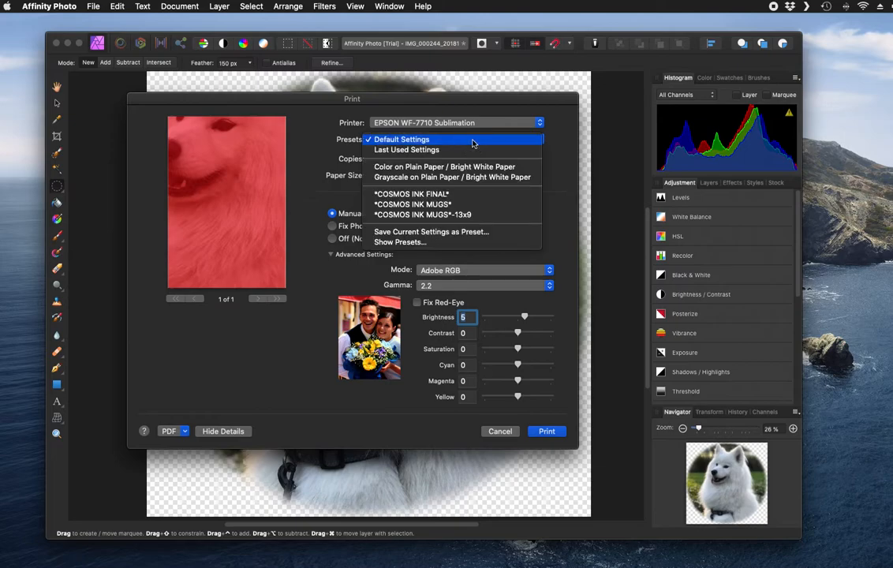
{"action": "left_click", "coordinate": [418, 236]}
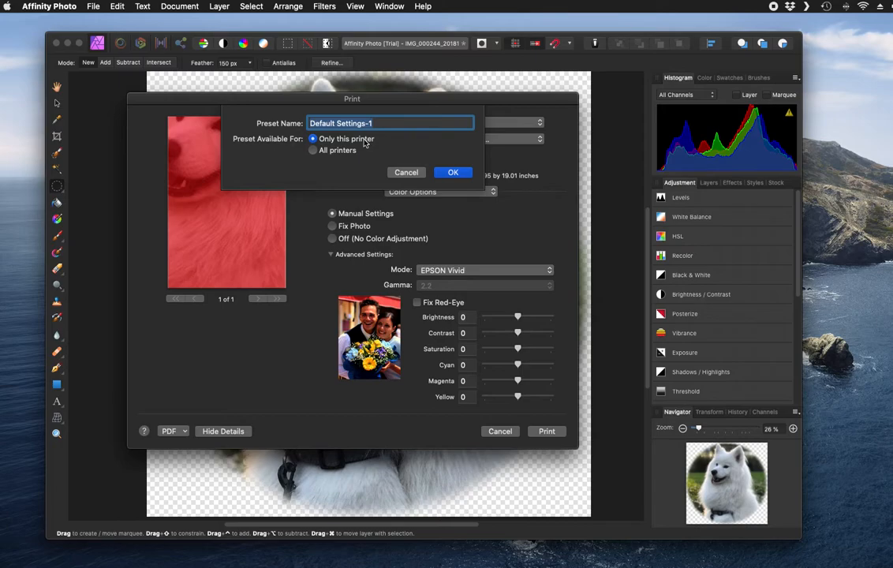
{"action": "left_click", "coordinate": [406, 172]}
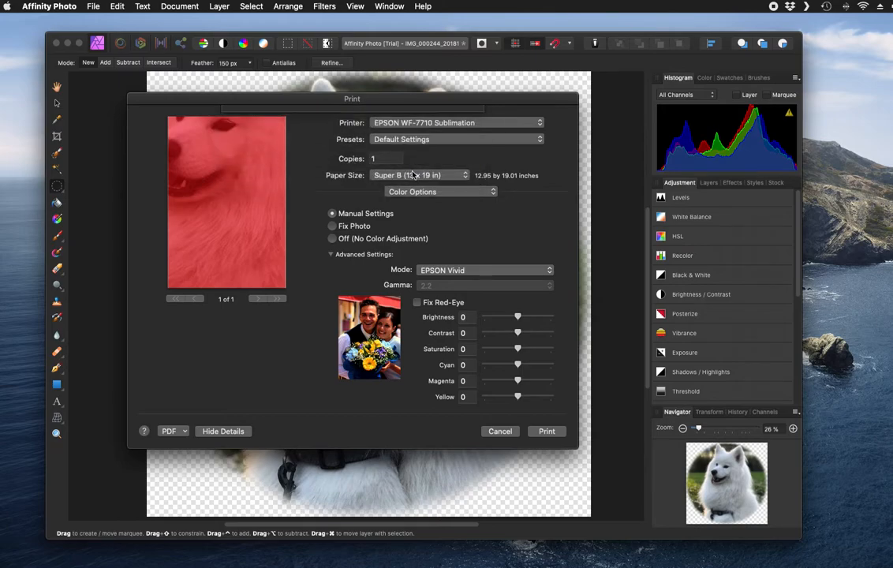
Load the *COSMOS INK FINAL* preset and set its saturation to 0 and brightness to 5.
{"action": "left_click", "coordinate": [410, 142]}
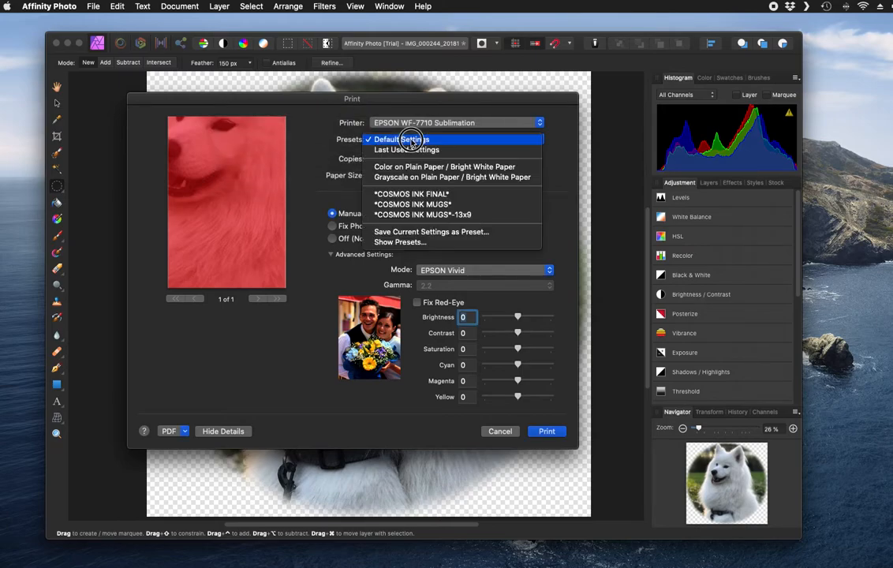
{"action": "left_click", "coordinate": [423, 198]}
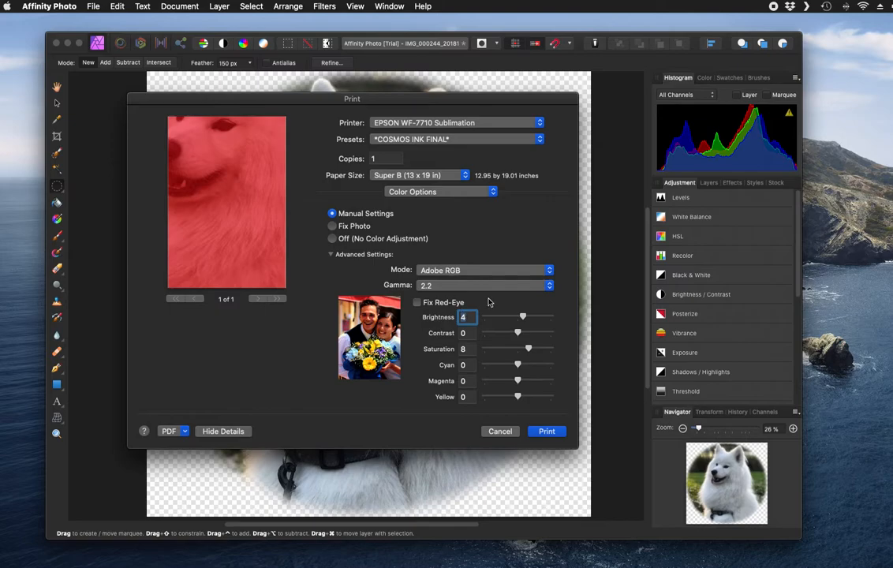
{"action": "left_click", "coordinate": [519, 349]}
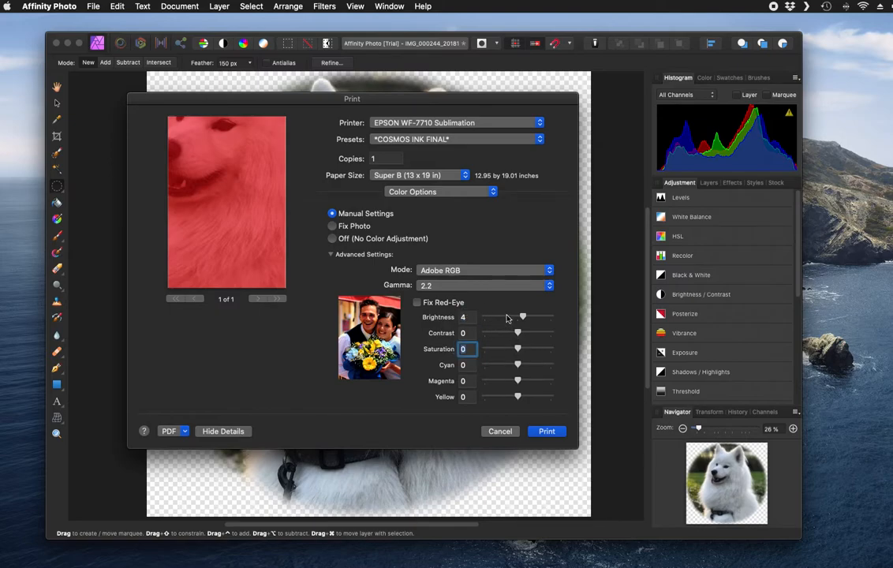
{"action": "left_click", "coordinate": [523, 316]}
{"action": "left_click_drag", "start_coordinate": [523, 316], "coordinate": [524, 316]}
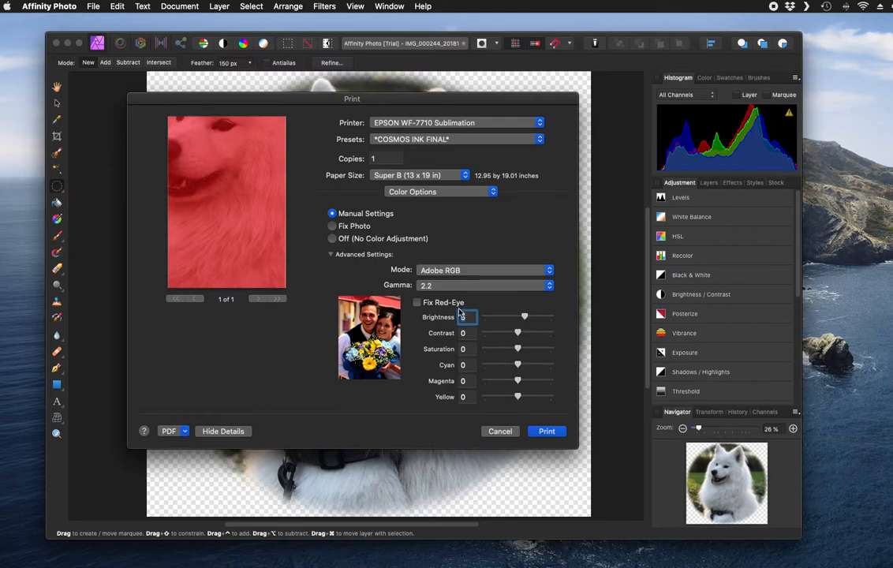
Check Color Matching and save the current settings as the preset *COSMOS INK FINAL*, available for only this printer.
{"action": "left_click", "coordinate": [431, 193]}
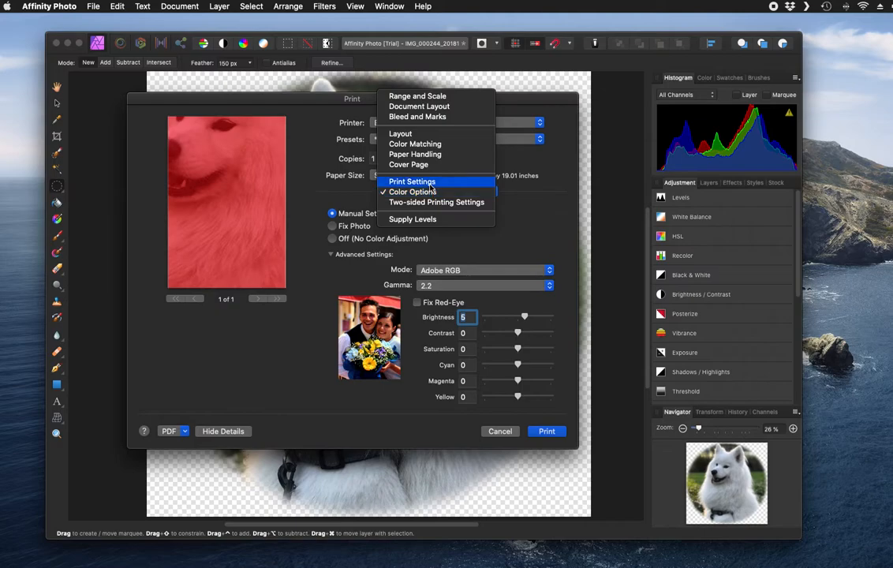
{"action": "left_click", "coordinate": [426, 147]}
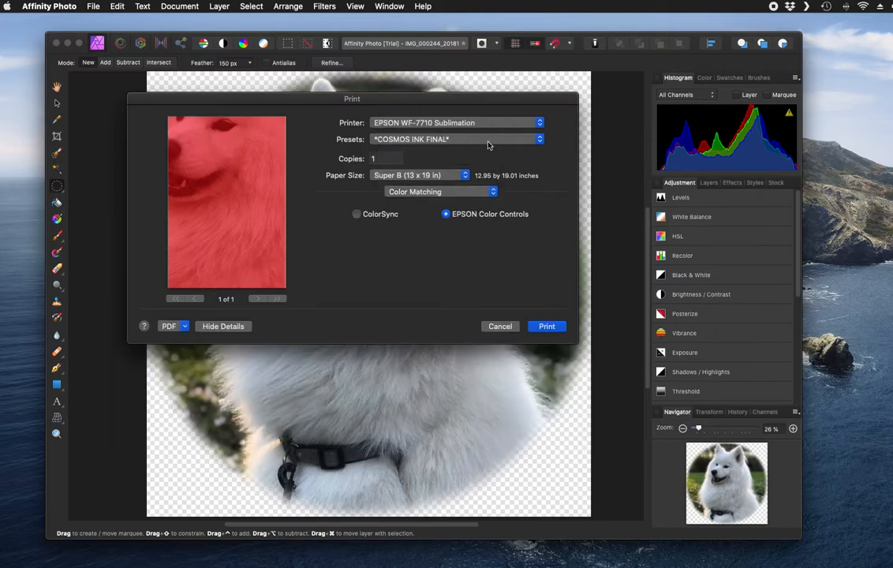
{"action": "left_click", "coordinate": [435, 139]}
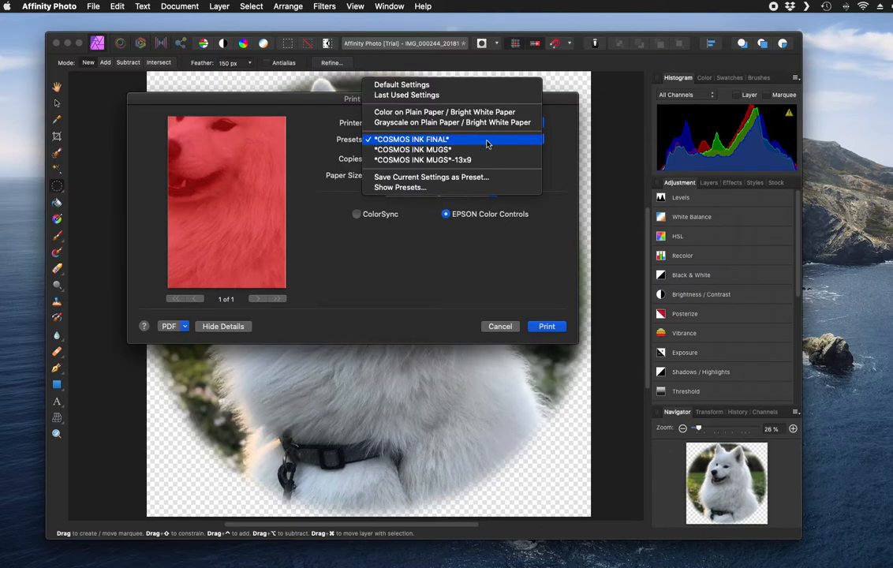
{"action": "left_click", "coordinate": [483, 183]}
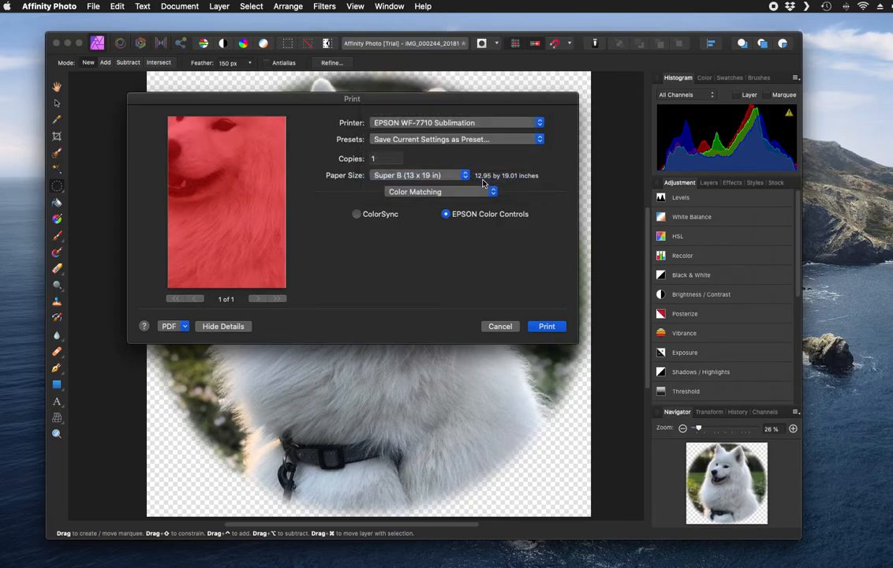
{"action": "left_click", "coordinate": [400, 124]}
{"action": "key", "text": "BackSpace"}
{"action": "key", "text": "BackSpace"}
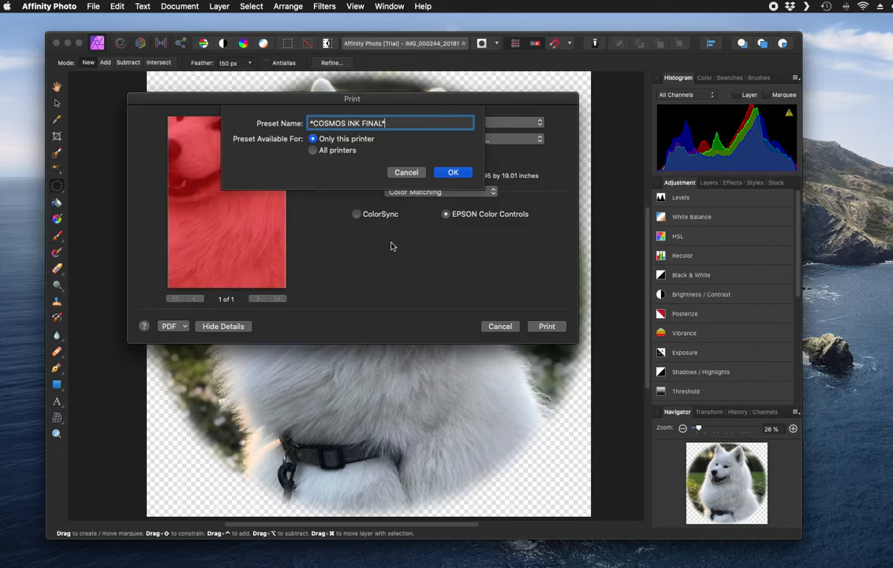
{"action": "left_click", "coordinate": [453, 173]}
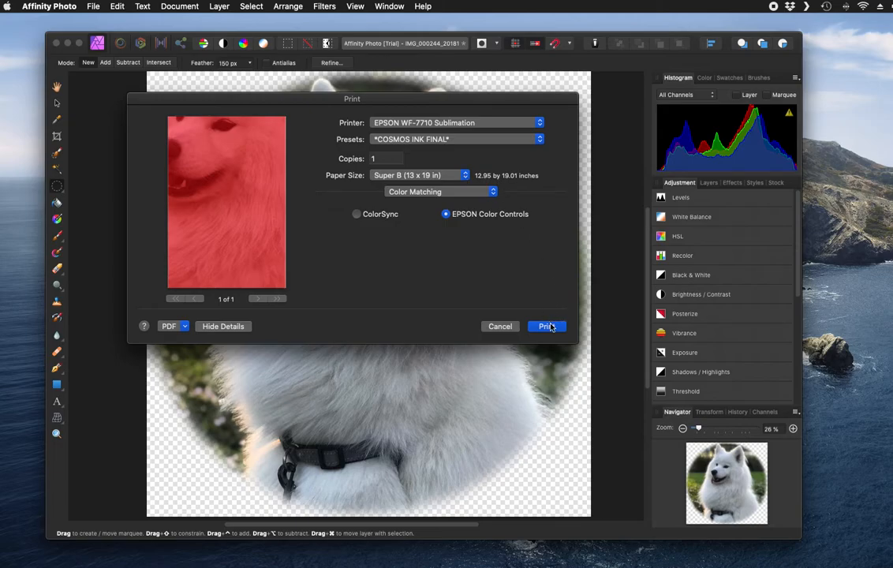
Cancel the print job, switch to Silhouette Studio and open the recent document Diva 15oz Mug Template.studio3.
{"action": "left_click", "coordinate": [499, 327]}
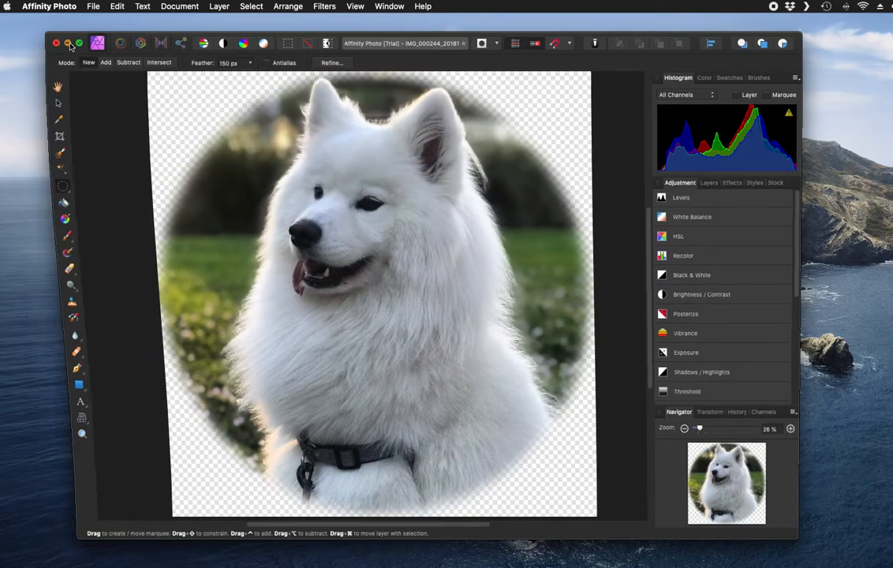
{"action": "left_click", "coordinate": [67, 42]}
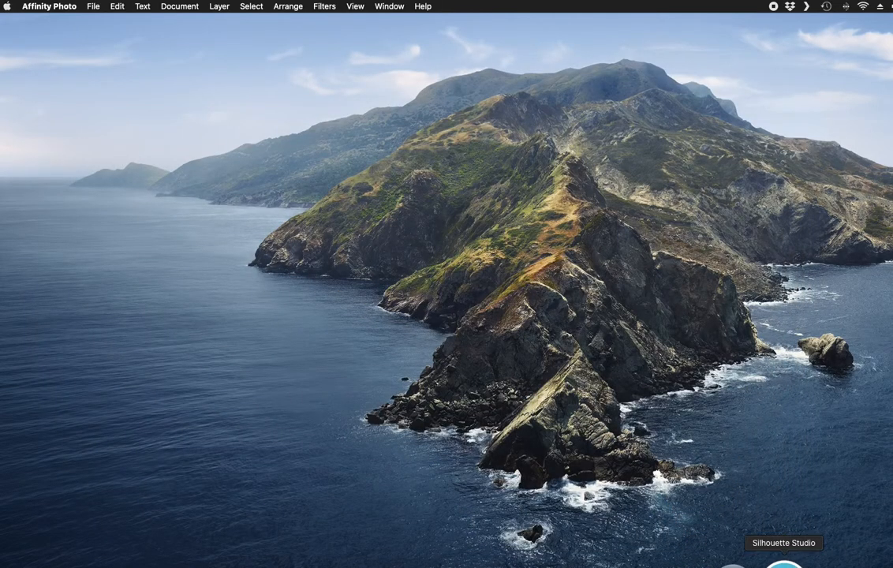
{"action": "left_click", "coordinate": [783, 562]}
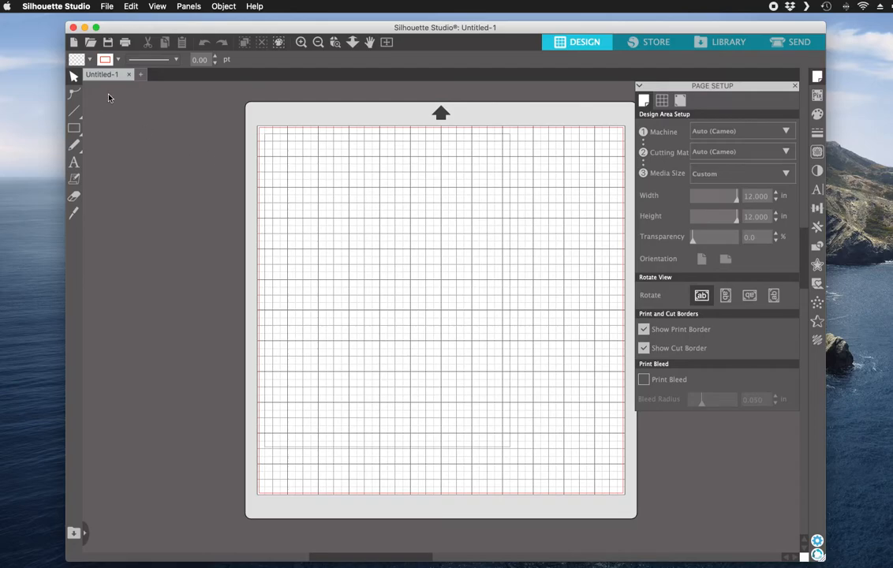
{"action": "left_click", "coordinate": [106, 6]}
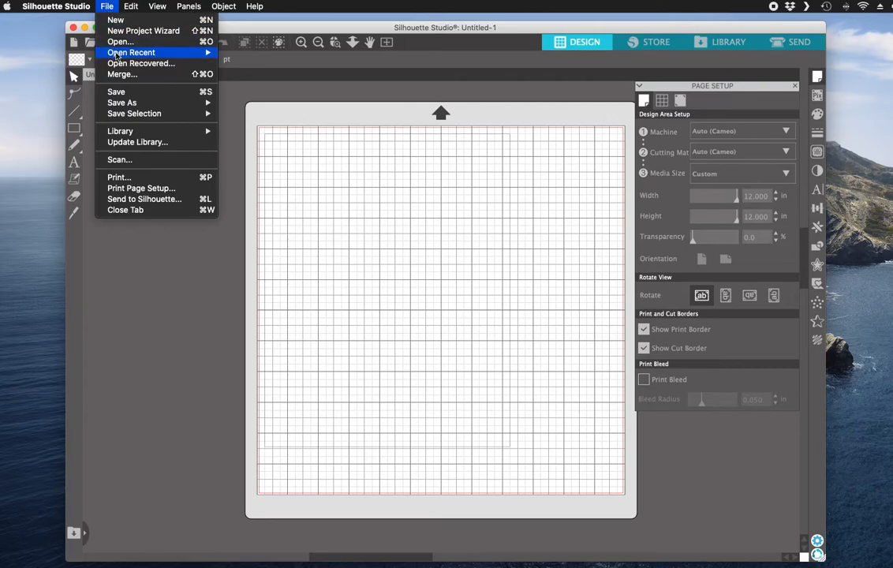
{"action": "mouse_move", "coordinate": [152, 57]}
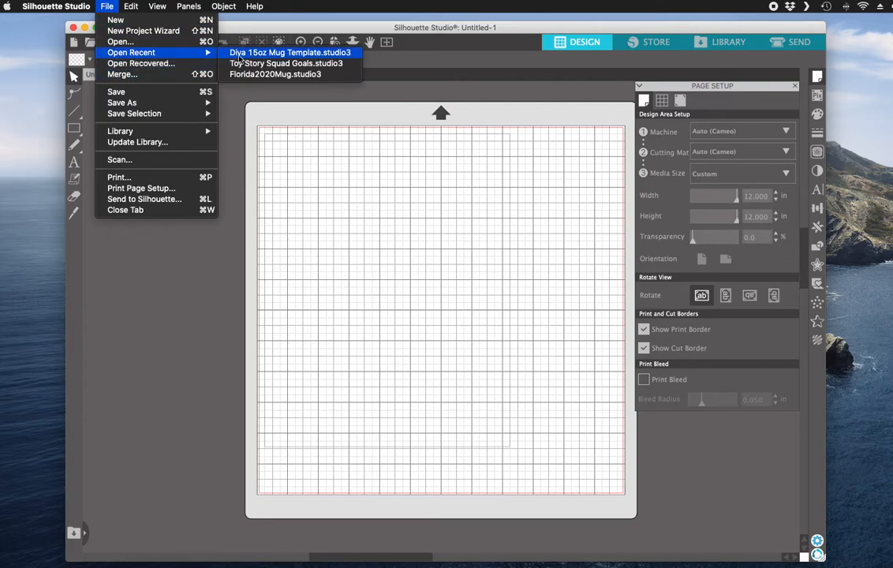
{"action": "left_click", "coordinate": [284, 52]}
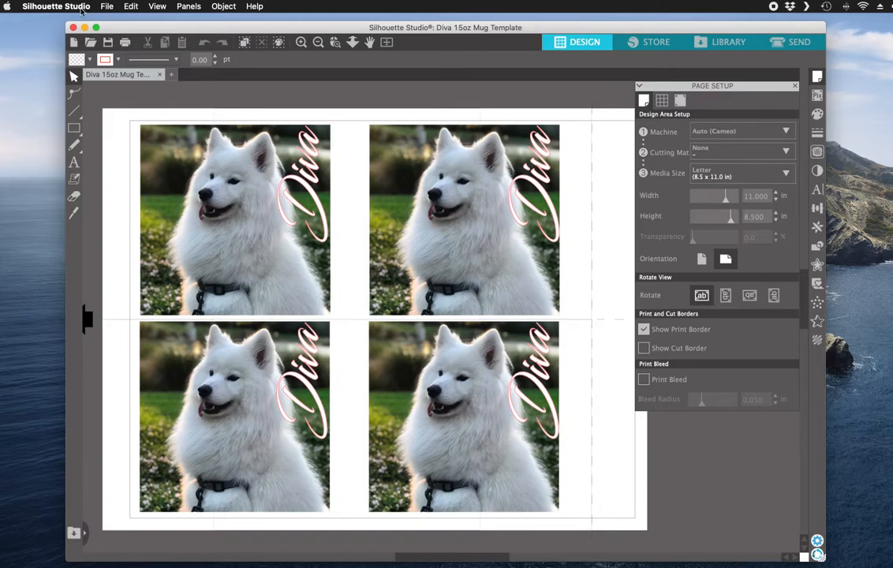
Start printing the mug template with the EPSON WF-7710 Sublimation printer and the *COSMOS INK FINAL* preset.
{"action": "left_click", "coordinate": [106, 7]}
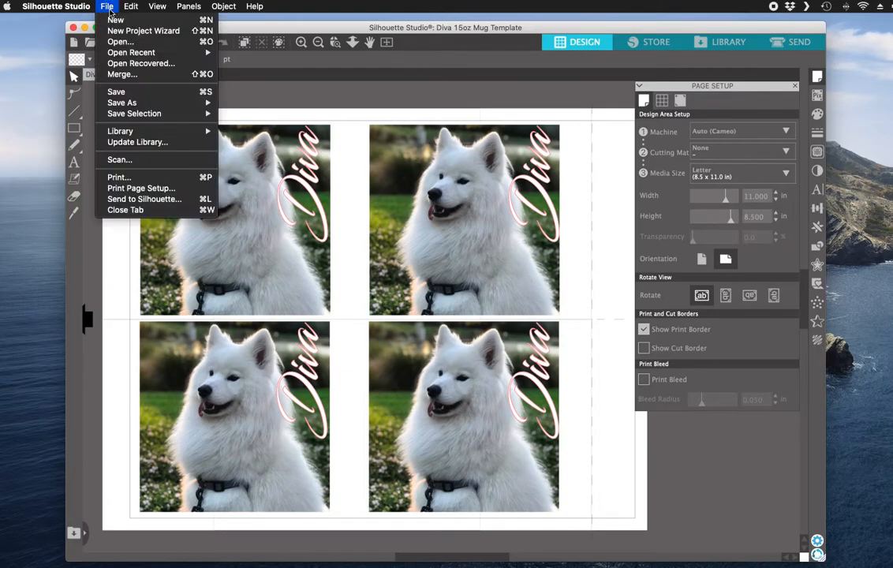
{"action": "left_click", "coordinate": [142, 177]}
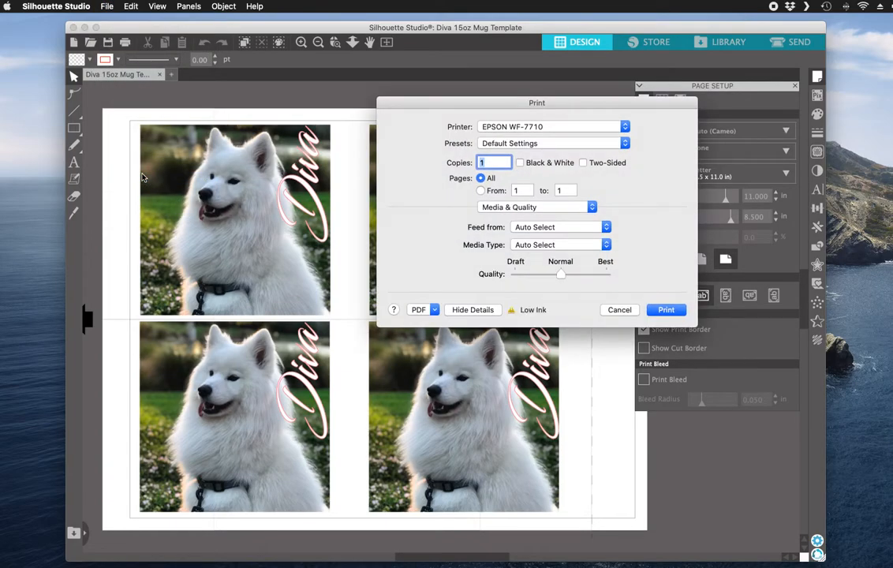
{"action": "left_click_drag", "start_coordinate": [536, 105], "coordinate": [411, 109]}
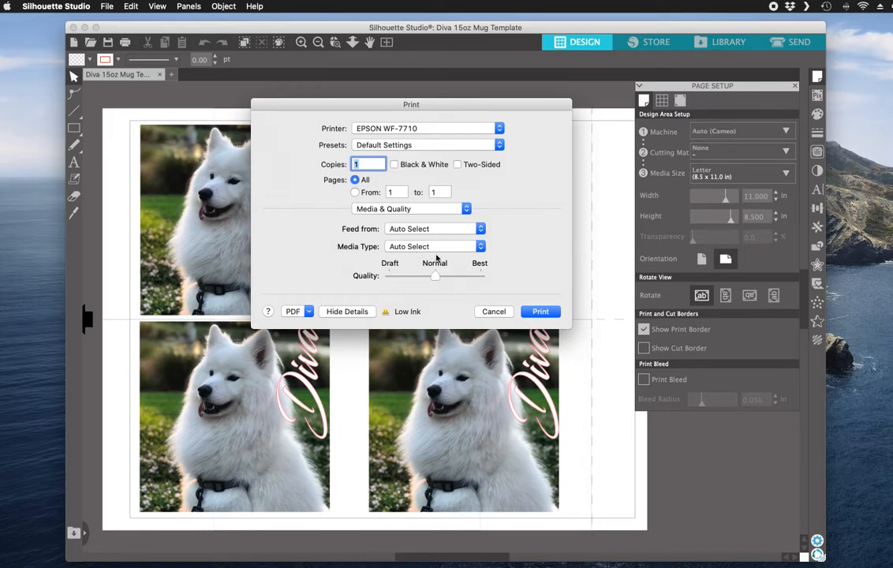
{"action": "left_click", "coordinate": [409, 129]}
{"action": "left_click", "coordinate": [413, 139]}
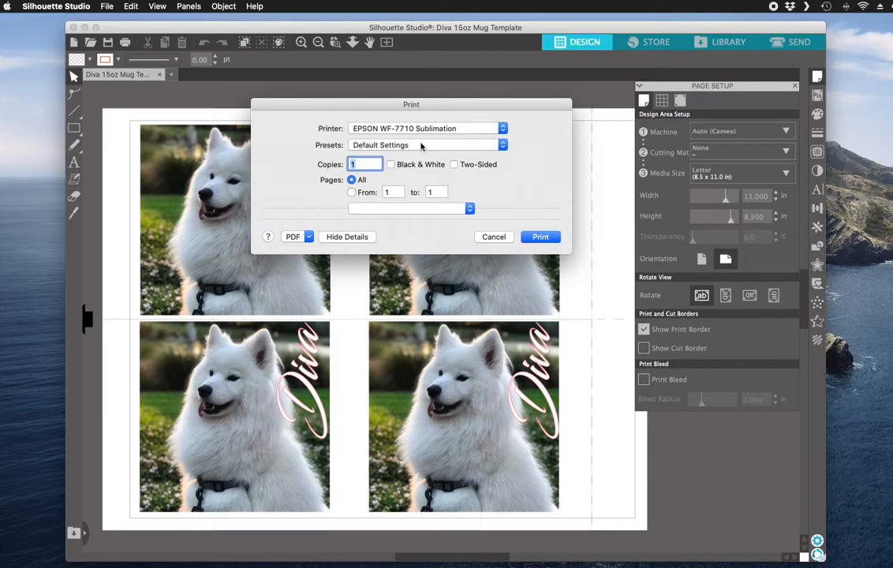
{"action": "left_click", "coordinate": [421, 145]}
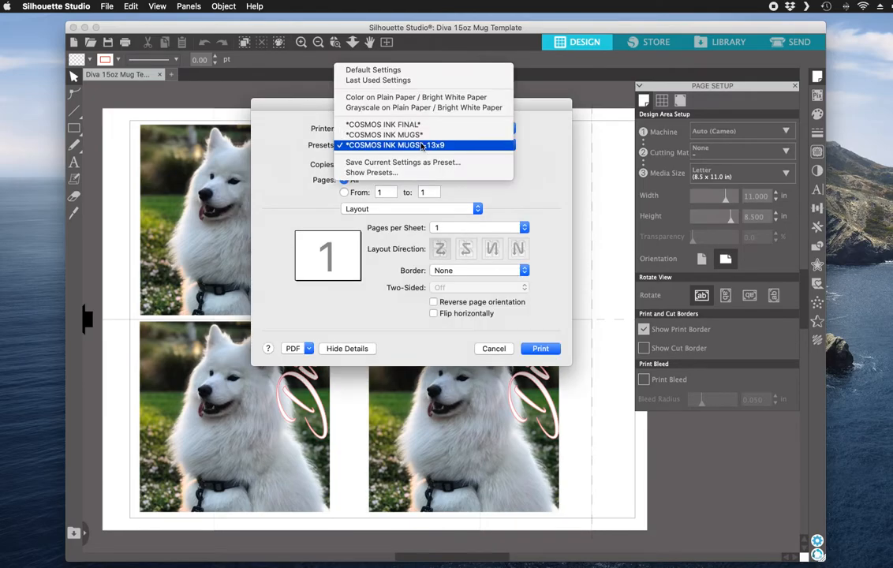
{"action": "left_click", "coordinate": [411, 125]}
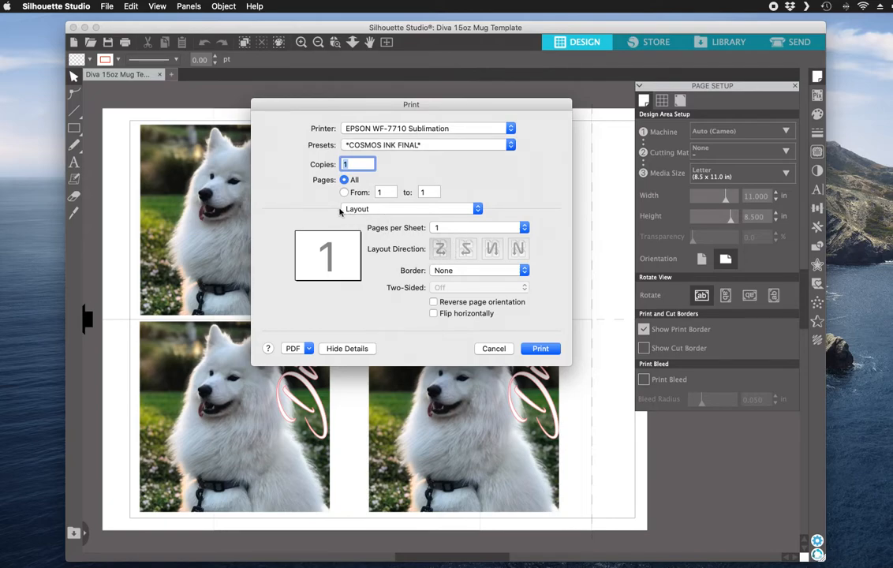
Review the preset's Color Matching, Paper Handling and Cover Page settings for the mug template print.
{"action": "left_click", "coordinate": [455, 209]}
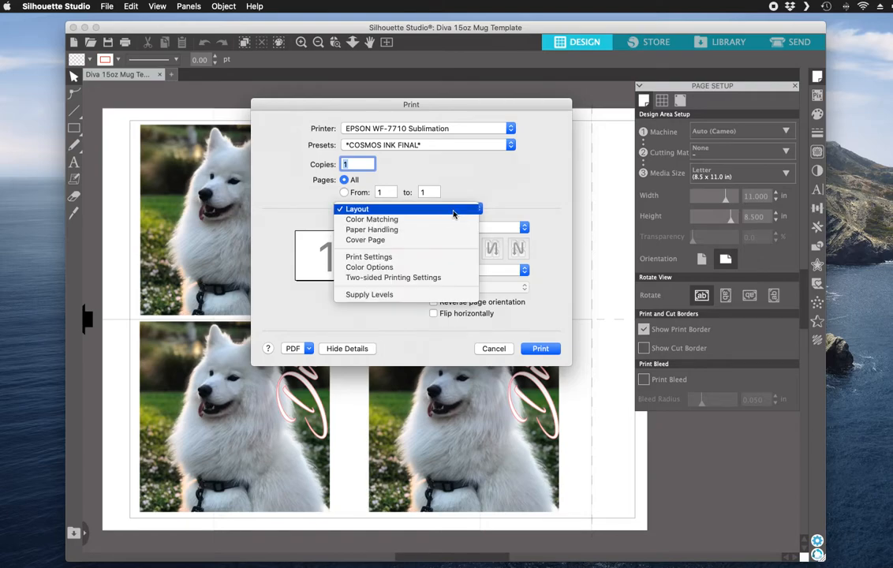
{"action": "left_click", "coordinate": [450, 220]}
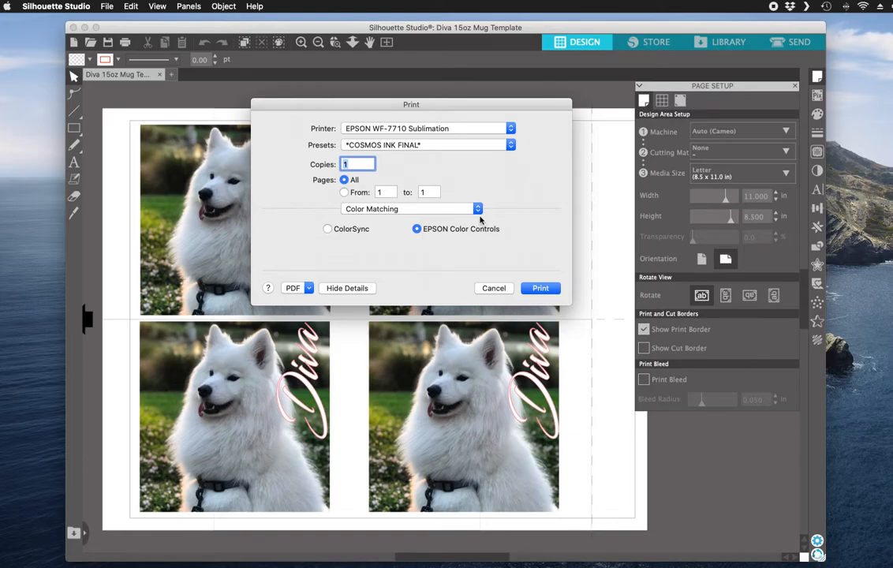
{"action": "left_click", "coordinate": [478, 209]}
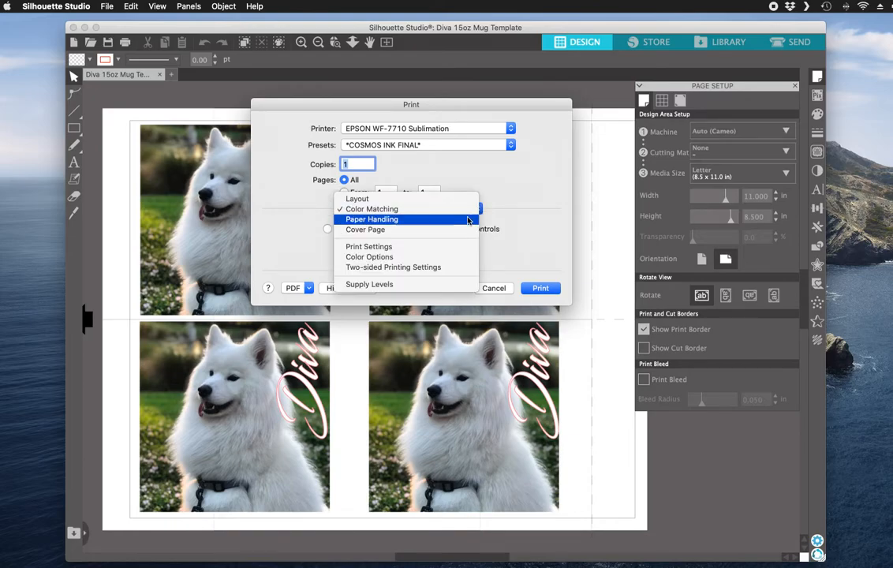
{"action": "left_click", "coordinate": [465, 220]}
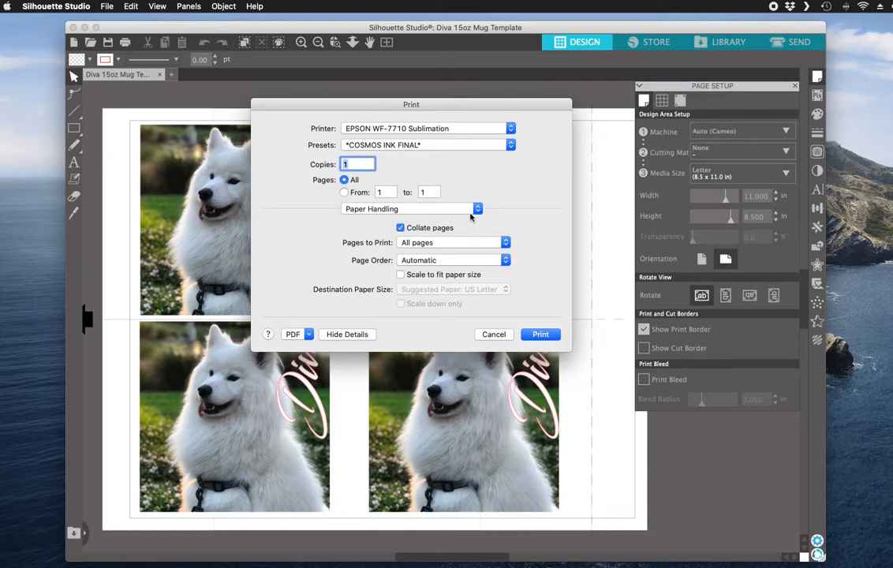
{"action": "left_click", "coordinate": [476, 208]}
{"action": "left_click", "coordinate": [467, 221]}
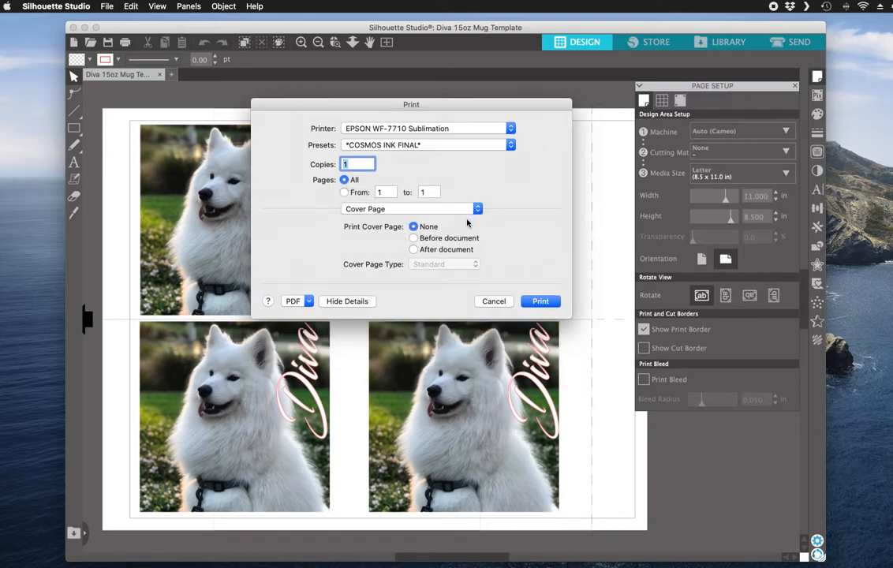
In Print Settings, check the available media types and set the print quality to Normal.
{"action": "left_click", "coordinate": [440, 213]}
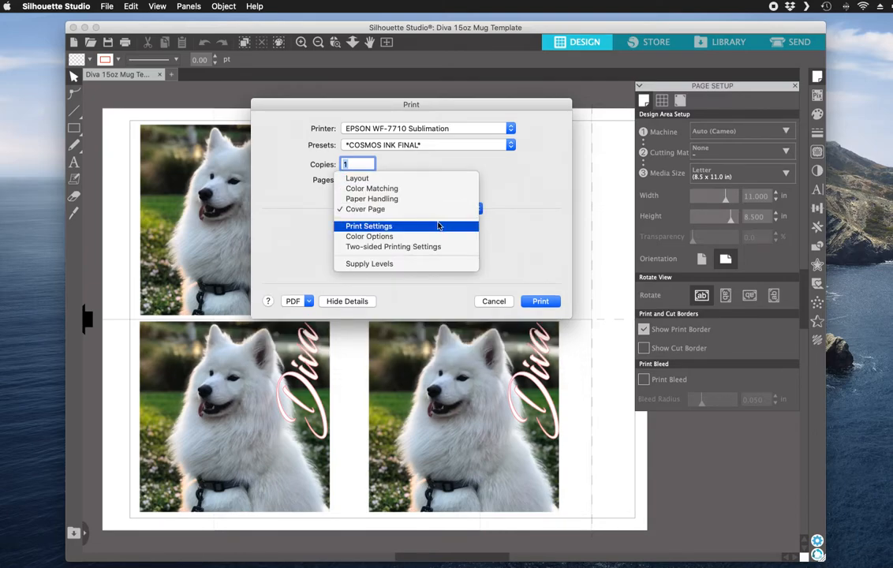
{"action": "left_click", "coordinate": [436, 226]}
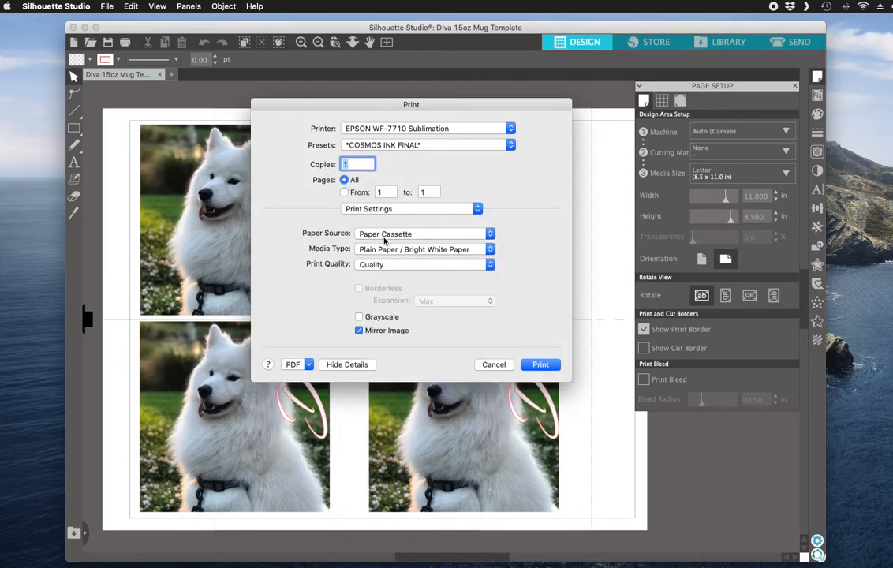
{"action": "left_click", "coordinate": [453, 250]}
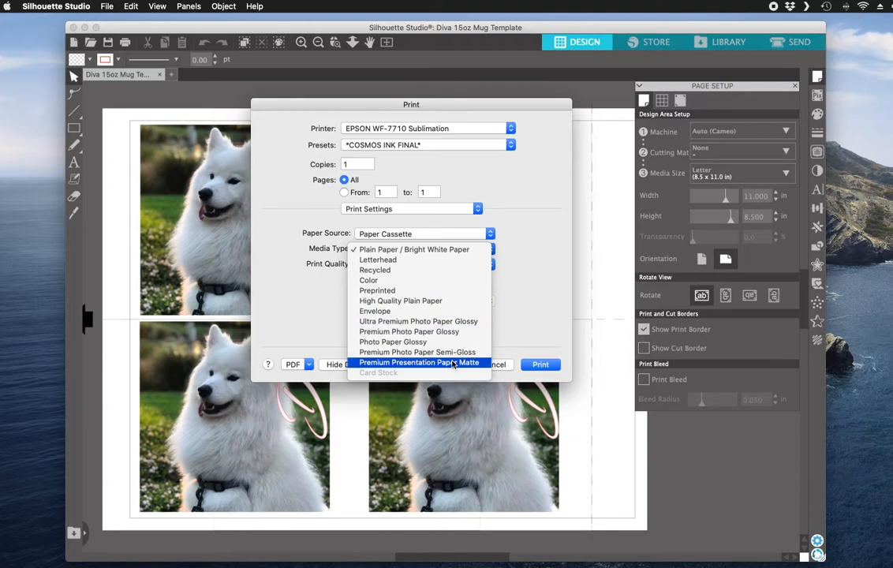
{"action": "left_click", "coordinate": [571, 306]}
{"action": "left_click", "coordinate": [489, 265]}
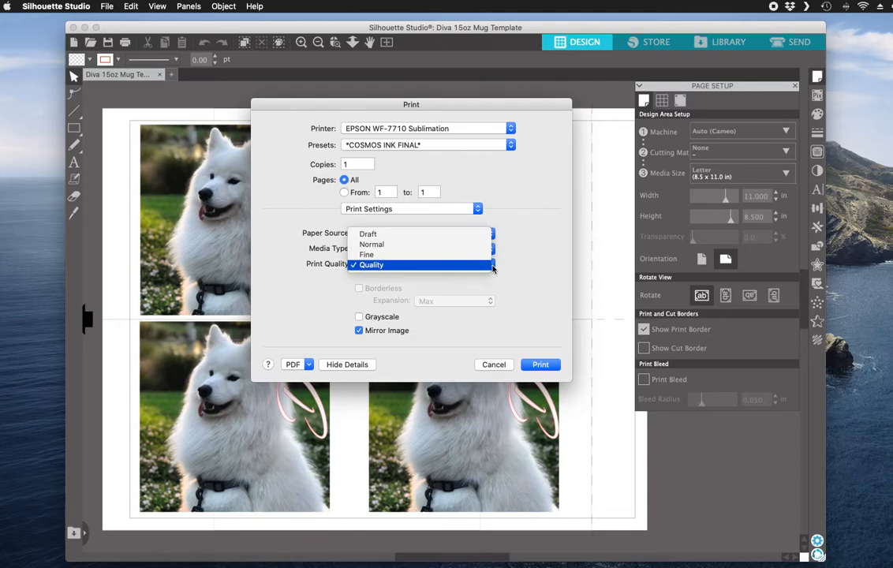
{"action": "left_click", "coordinate": [394, 244]}
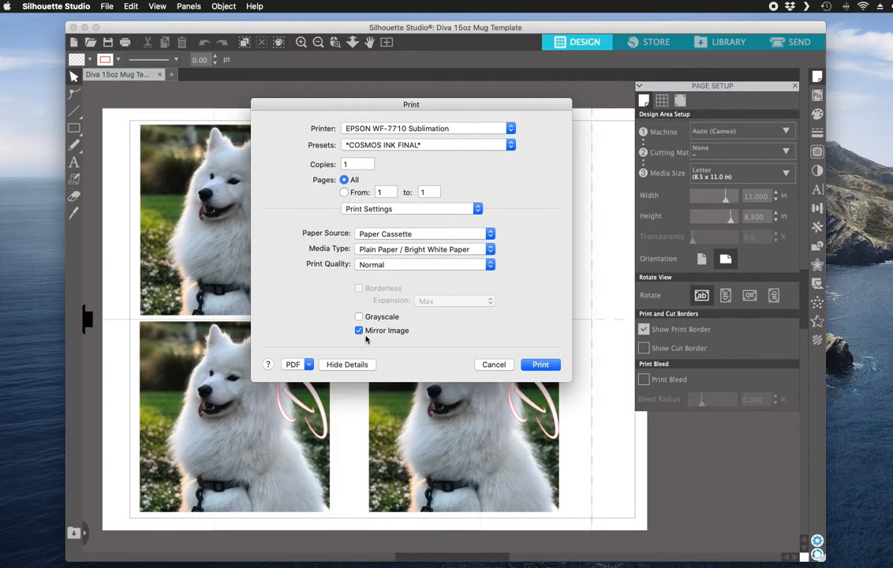
Review the advanced Color Options and the Two-sided Printing Settings, and dismiss the print dialog without printing.
{"action": "left_click", "coordinate": [478, 209]}
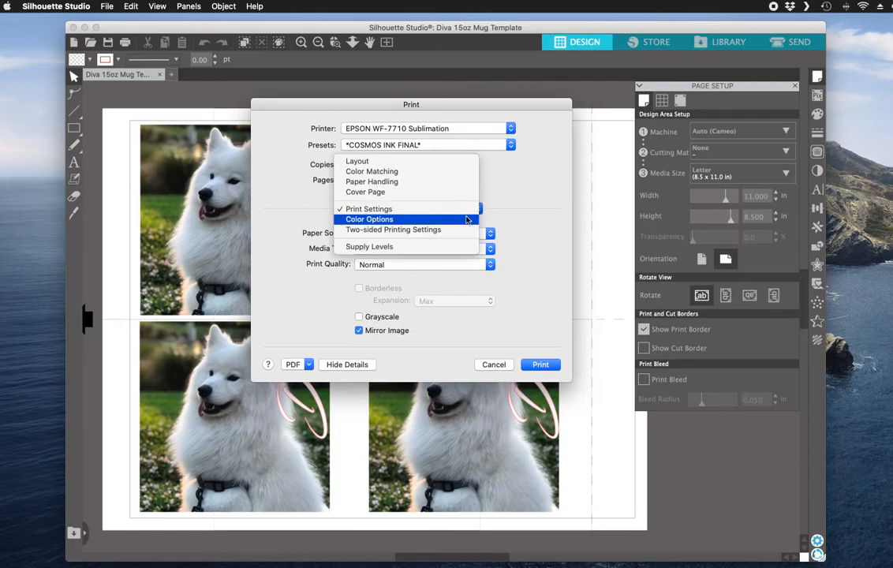
{"action": "left_click", "coordinate": [470, 220]}
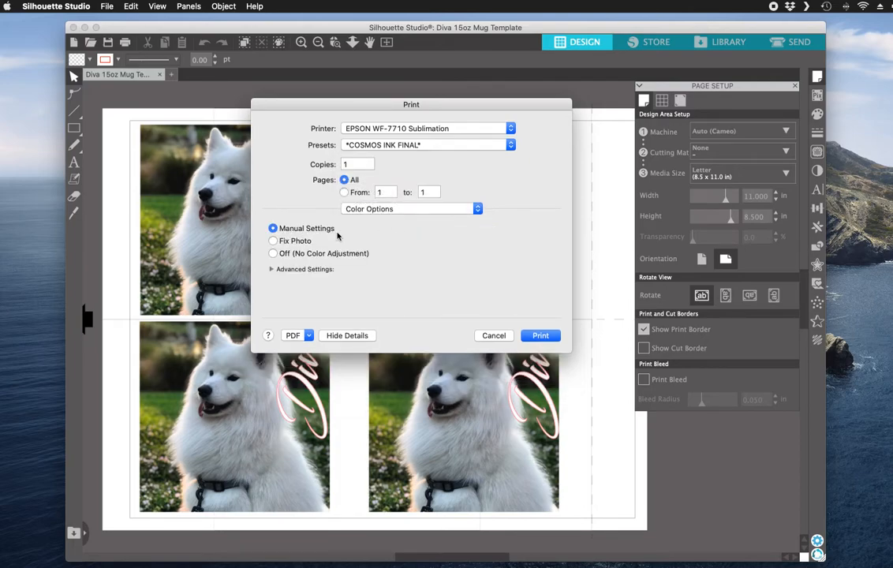
{"action": "left_click", "coordinate": [271, 269]}
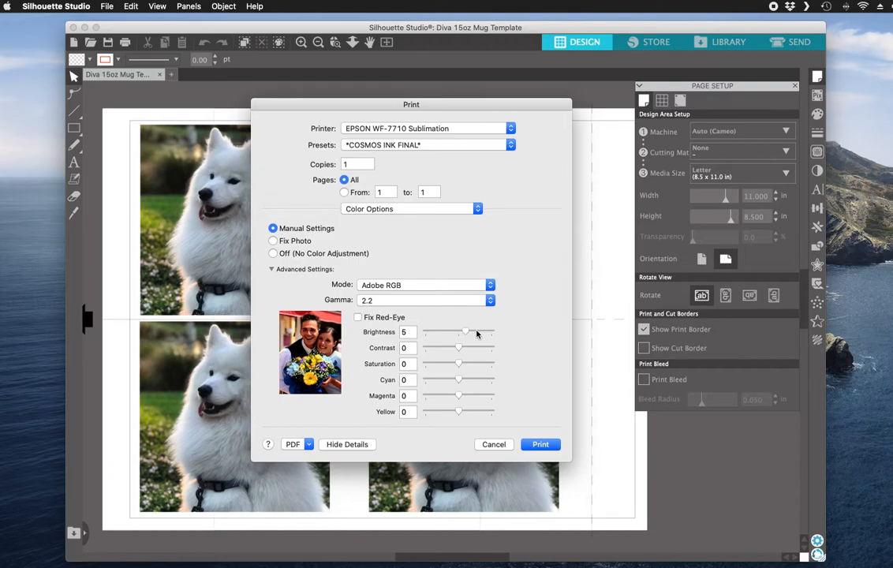
{"action": "left_click", "coordinate": [477, 208]}
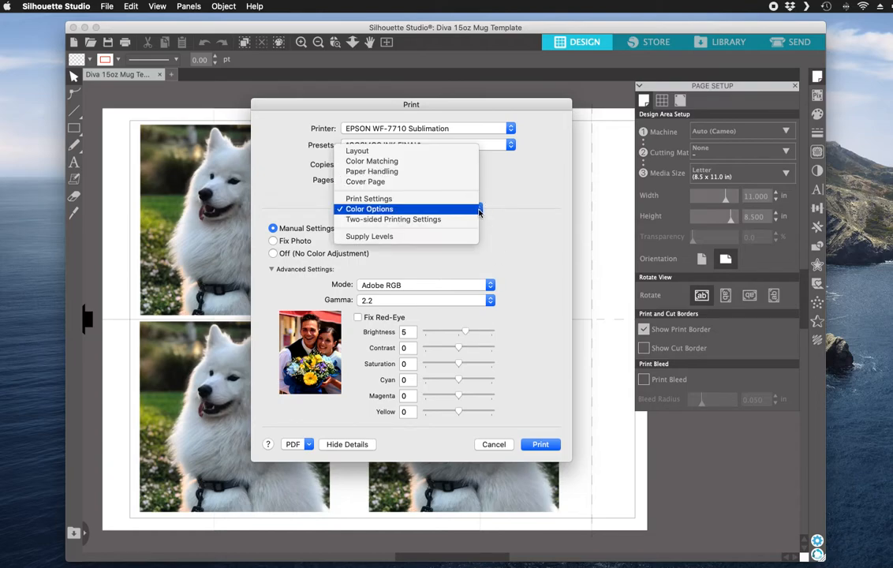
{"action": "left_click", "coordinate": [456, 219]}
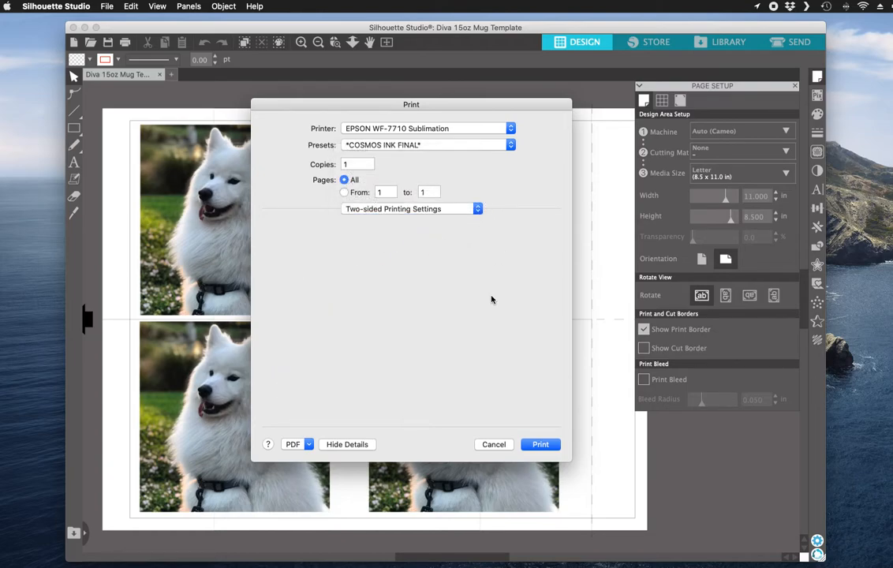
{"action": "left_click", "coordinate": [478, 208]}
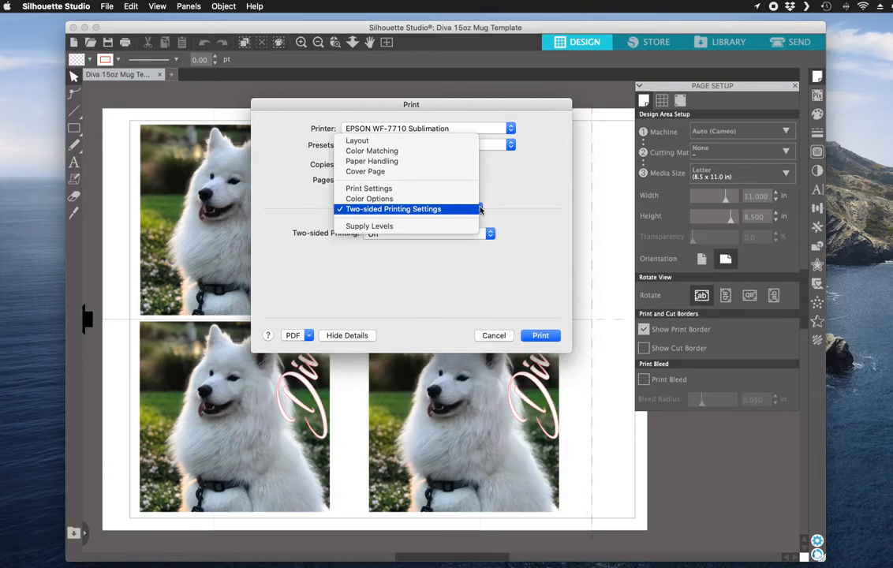
{"action": "left_click", "coordinate": [511, 183]}
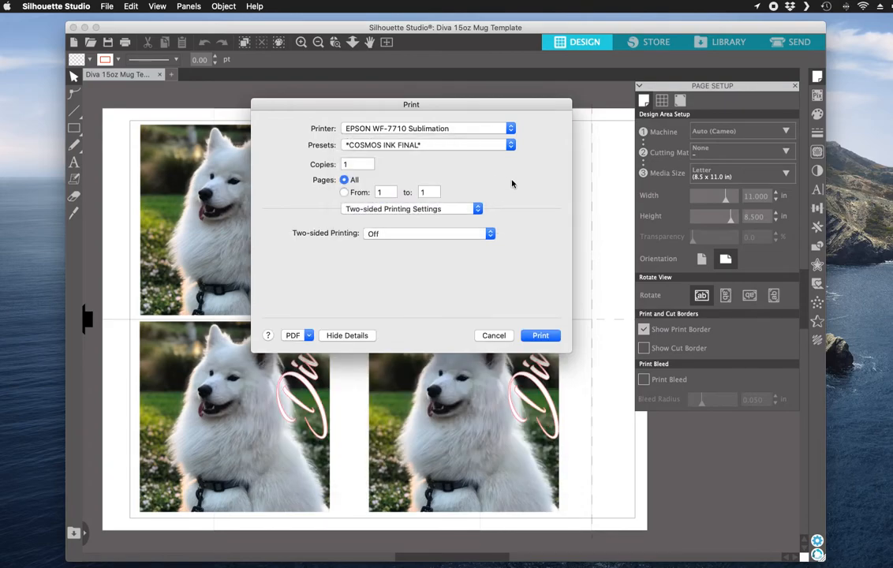
{"action": "left_click", "coordinate": [494, 336]}
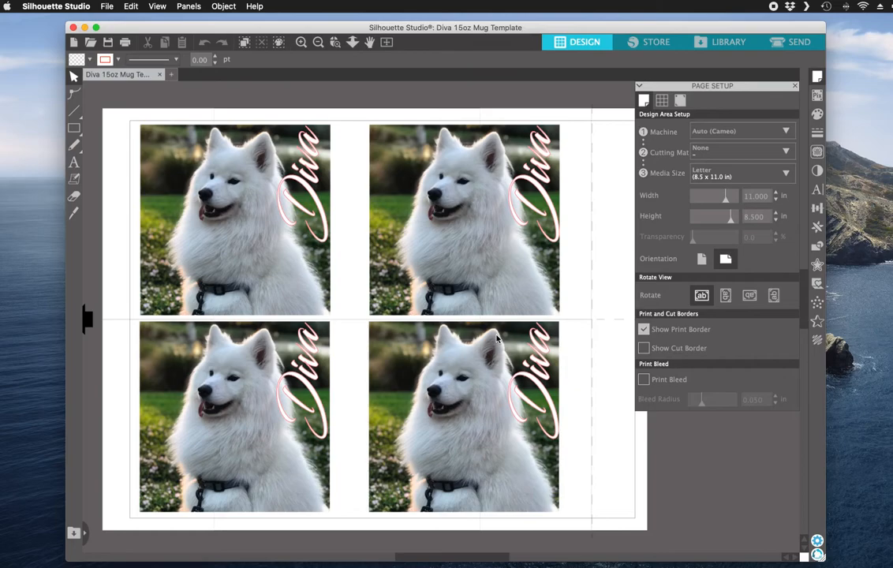
Shift the Silhouette Studio window slightly and switch back to Affinity Photo.
{"action": "mouse_move", "coordinate": [721, 564]}
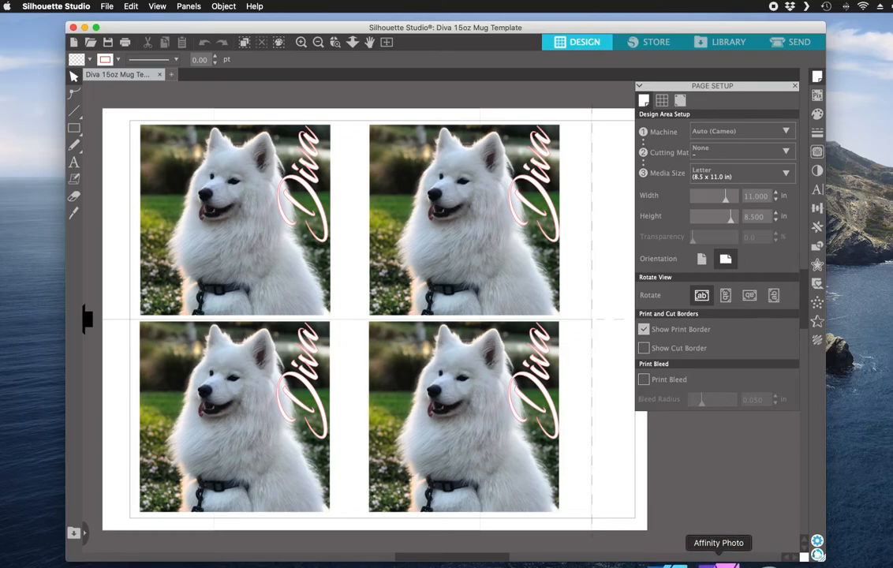
{"action": "left_click", "coordinate": [454, 29]}
{"action": "left_click_drag", "start_coordinate": [455, 29], "coordinate": [451, 29]}
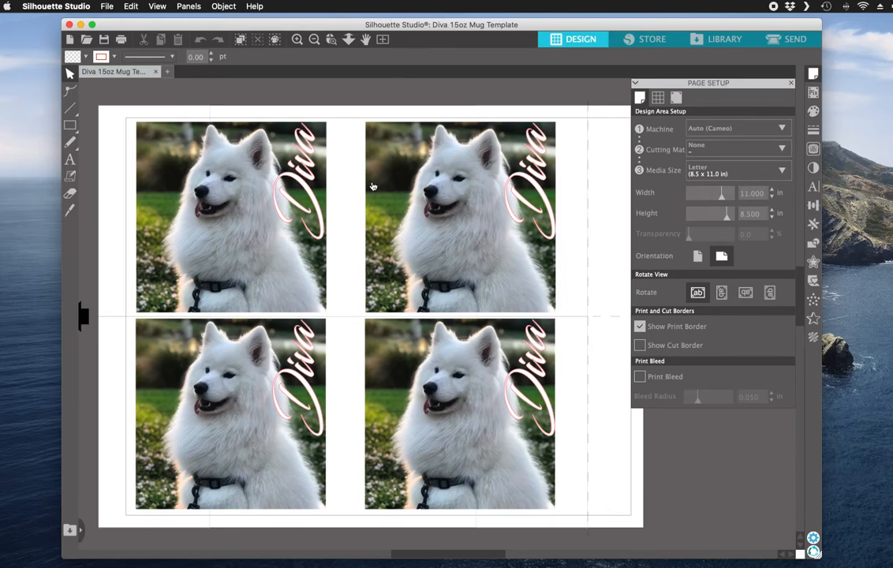
{"action": "left_click", "coordinate": [712, 562]}
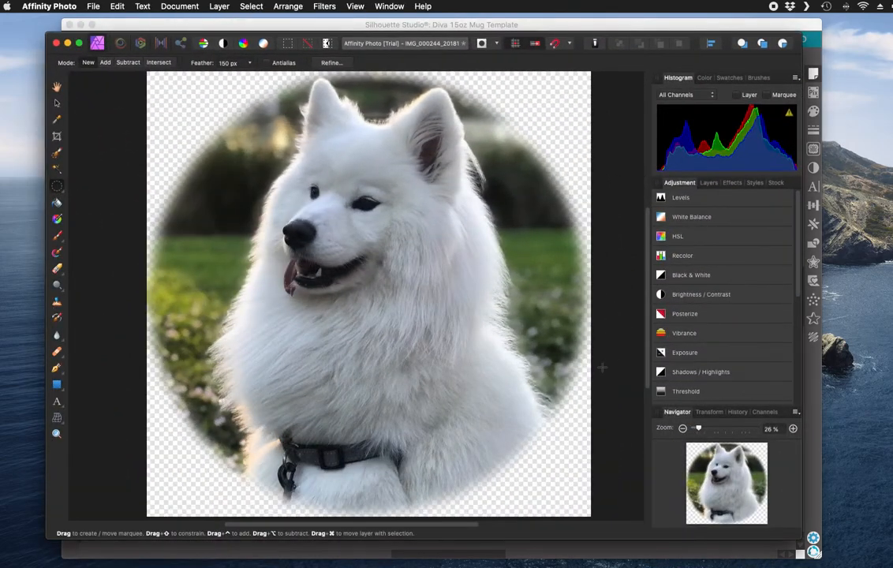